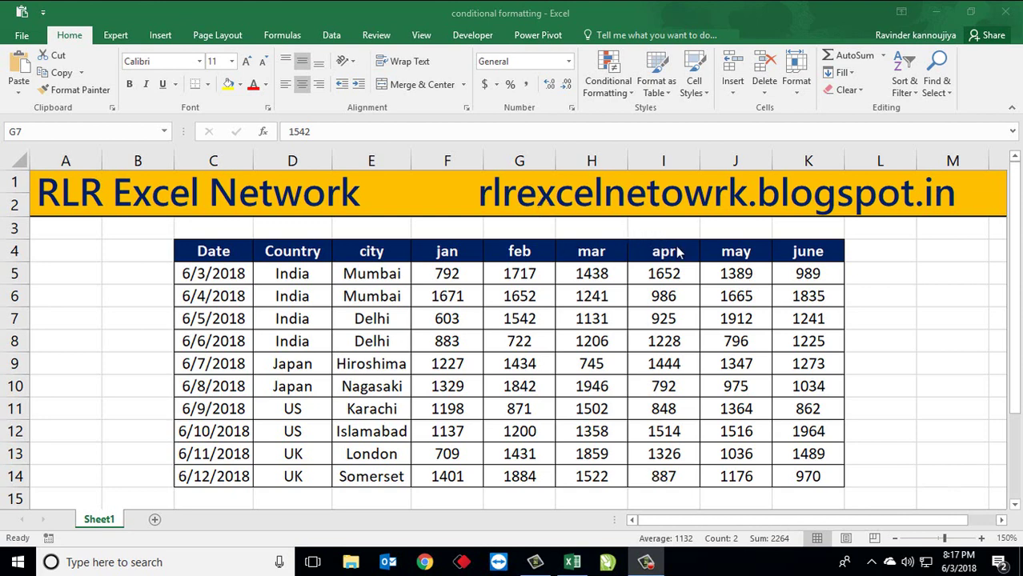
Step: Look over the table by selecting the Date and Country entries and the India cell
{"action": "left_click", "coordinate": [419, 269]}
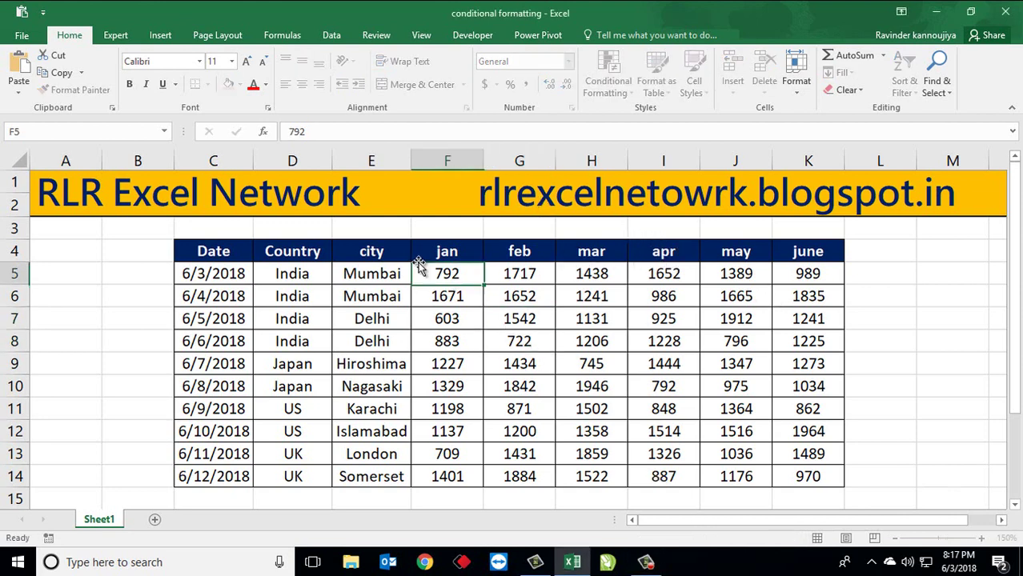
{"action": "left_click", "coordinate": [207, 253]}
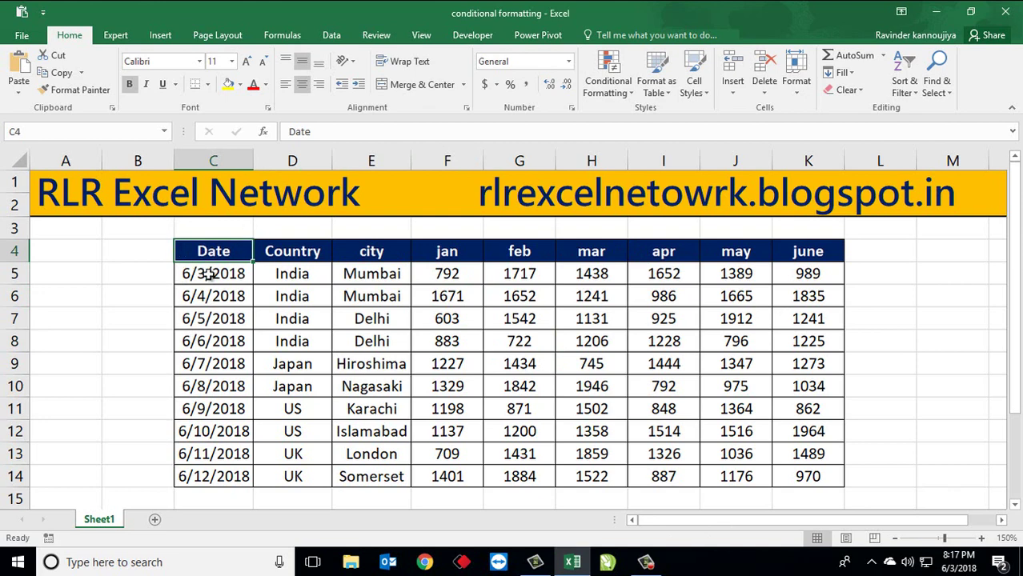
{"action": "left_click_drag", "start_coordinate": [208, 274], "coordinate": [213, 474]}
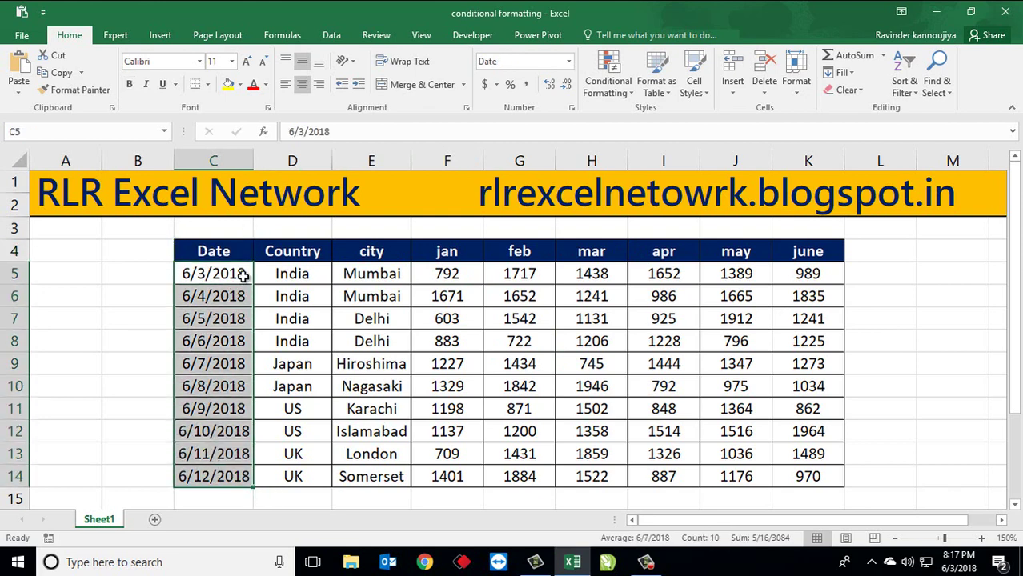
{"action": "left_click", "coordinate": [303, 254]}
{"action": "mouse_move", "coordinate": [297, 272]}
{"action": "left_mouse_down"}
{"action": "mouse_move", "coordinate": [303, 389]}
{"action": "mouse_move", "coordinate": [293, 433]}
{"action": "left_mouse_up"}
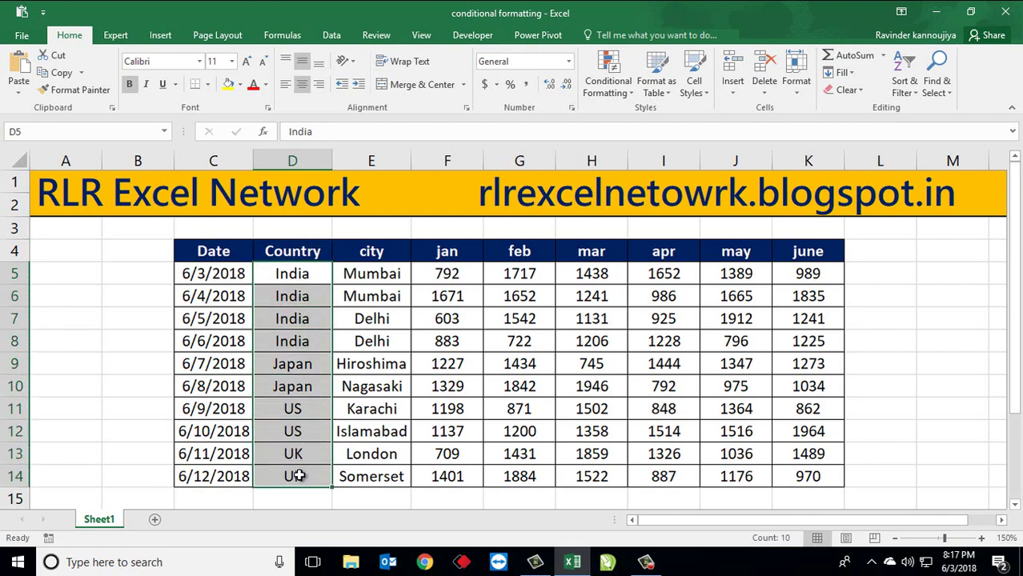
{"action": "left_click", "coordinate": [298, 275]}
{"action": "left_click_drag", "start_coordinate": [297, 277], "coordinate": [298, 318]}
{"action": "left_click", "coordinate": [298, 319]}
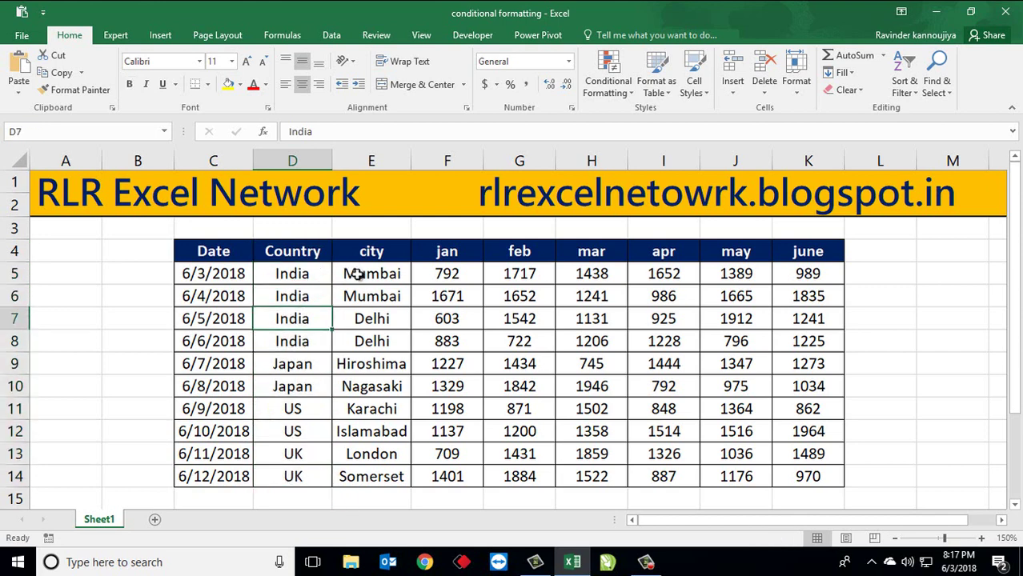
Step: Select the jan figures F5:F14 and show the Highlight Cells Rules choices
{"action": "left_click", "coordinate": [387, 277]}
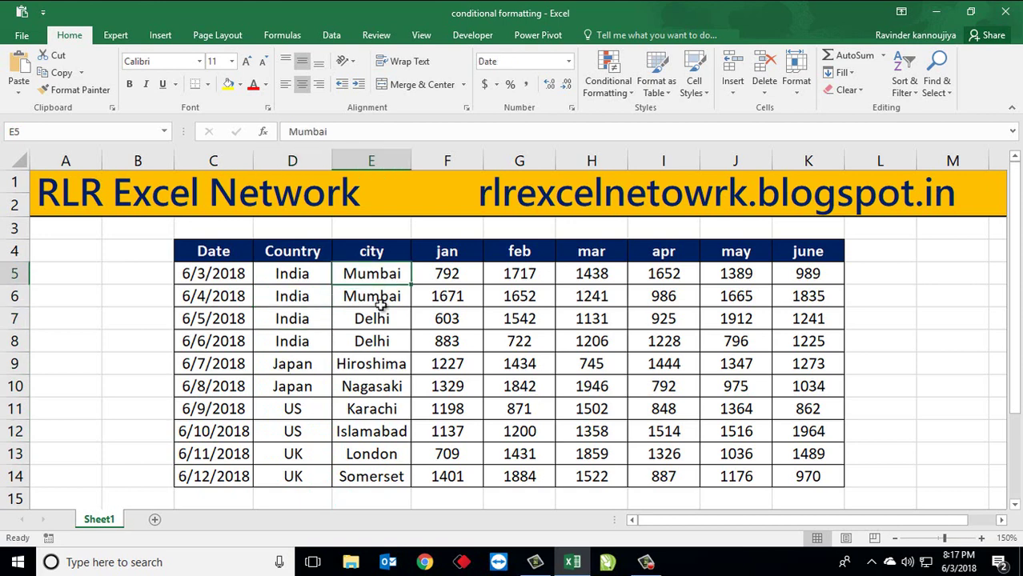
{"action": "mouse_move", "coordinate": [472, 274]}
{"action": "left_mouse_down"}
{"action": "mouse_move", "coordinate": [800, 273]}
{"action": "mouse_move", "coordinate": [809, 476]}
{"action": "left_mouse_up"}
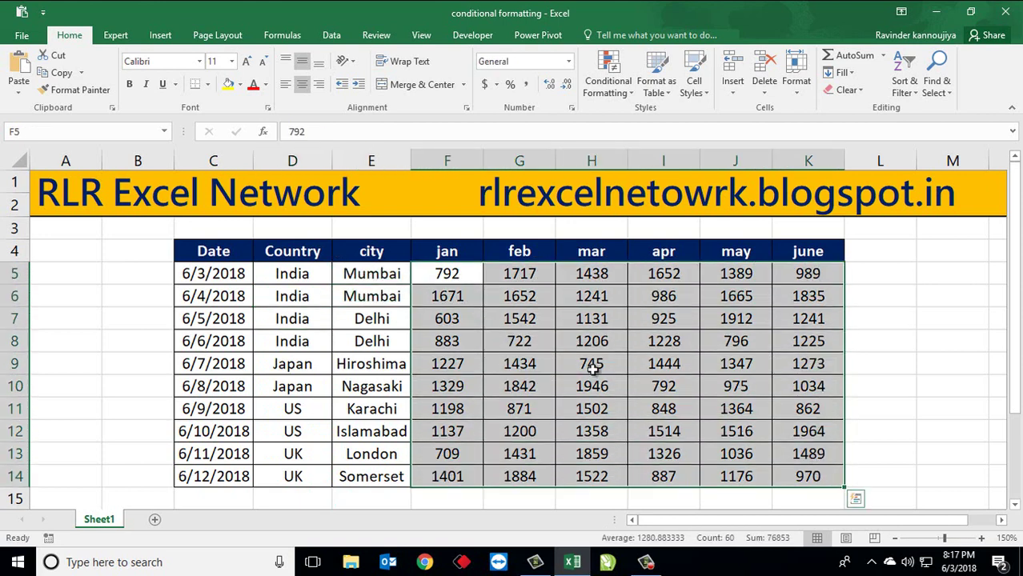
{"action": "left_click_drag", "start_coordinate": [213, 252], "coordinate": [788, 293]}
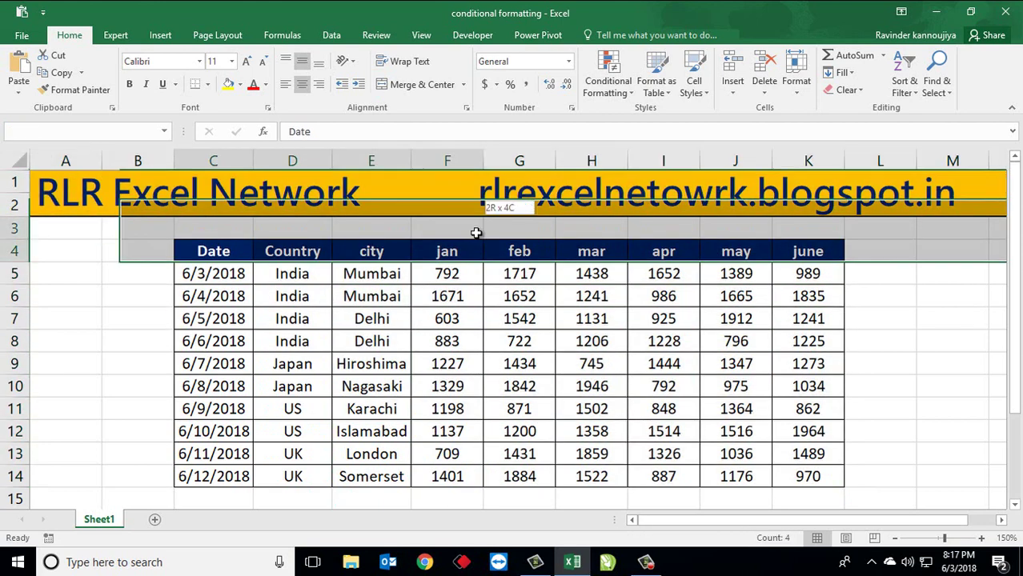
{"action": "left_click_drag", "start_coordinate": [788, 293], "coordinate": [376, 320]}
{"action": "left_click", "coordinate": [500, 312]}
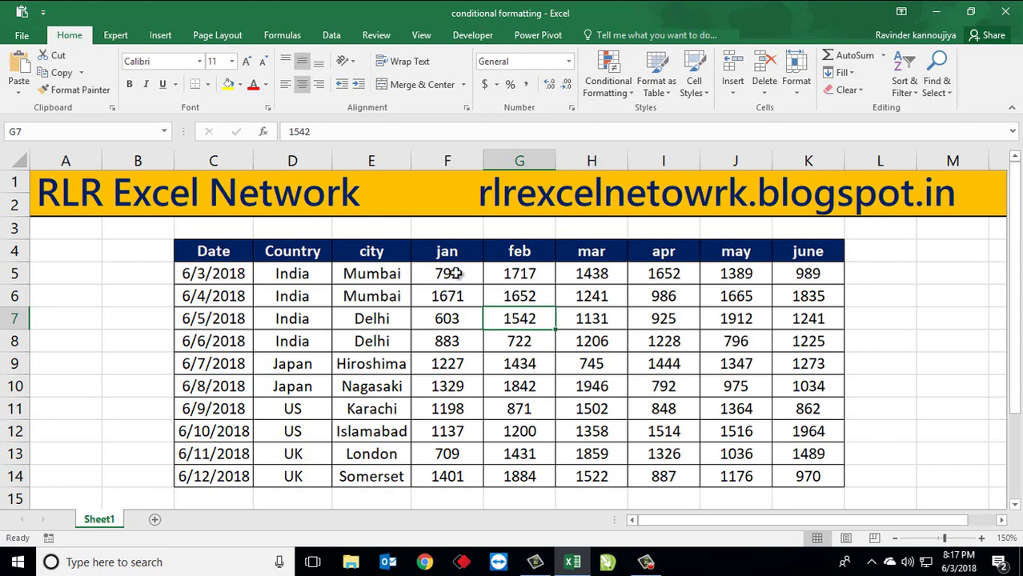
{"action": "left_click_drag", "start_coordinate": [455, 273], "coordinate": [461, 472]}
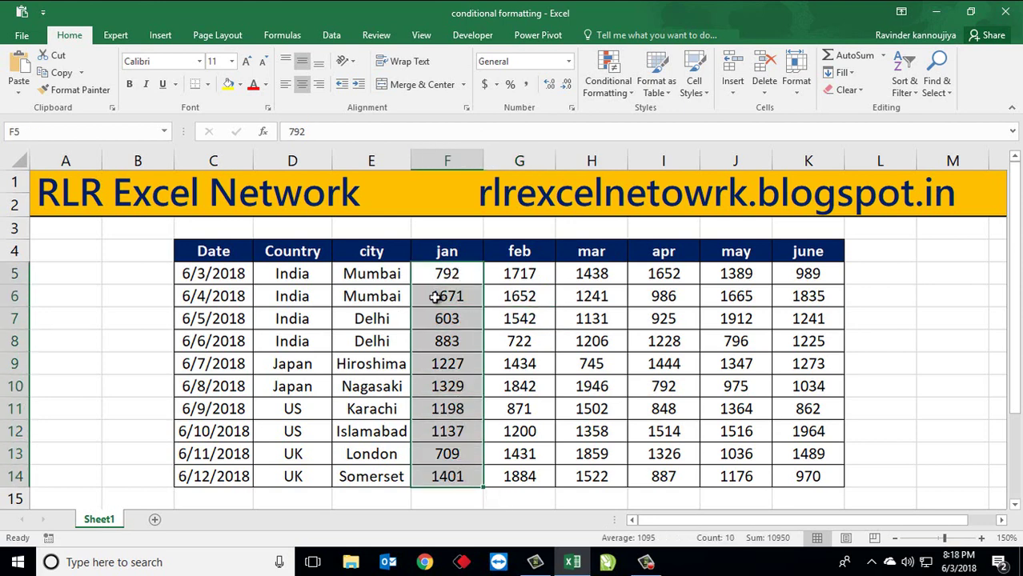
{"action": "left_click", "coordinate": [592, 74]}
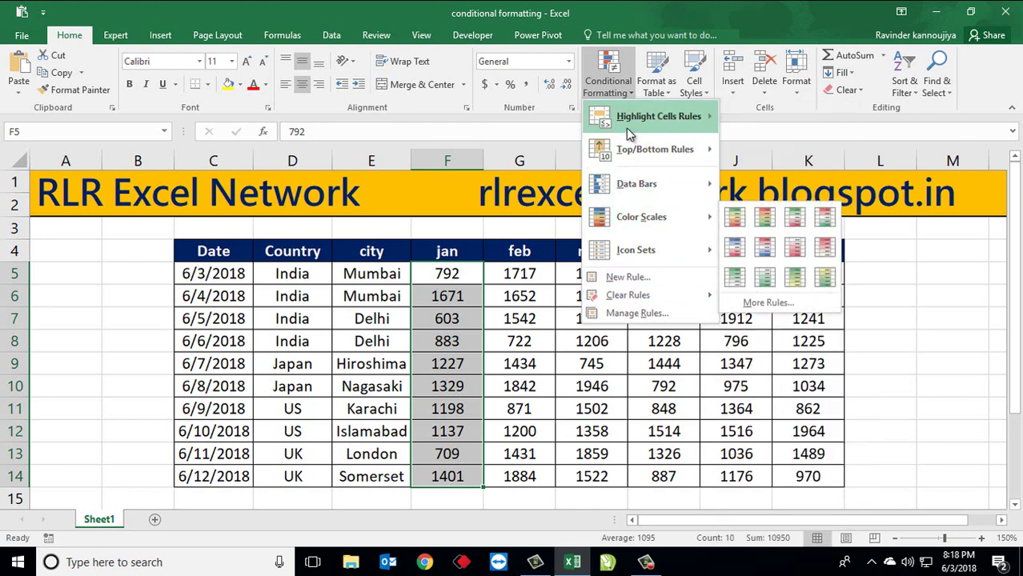
{"action": "mouse_move", "coordinate": [658, 117]}
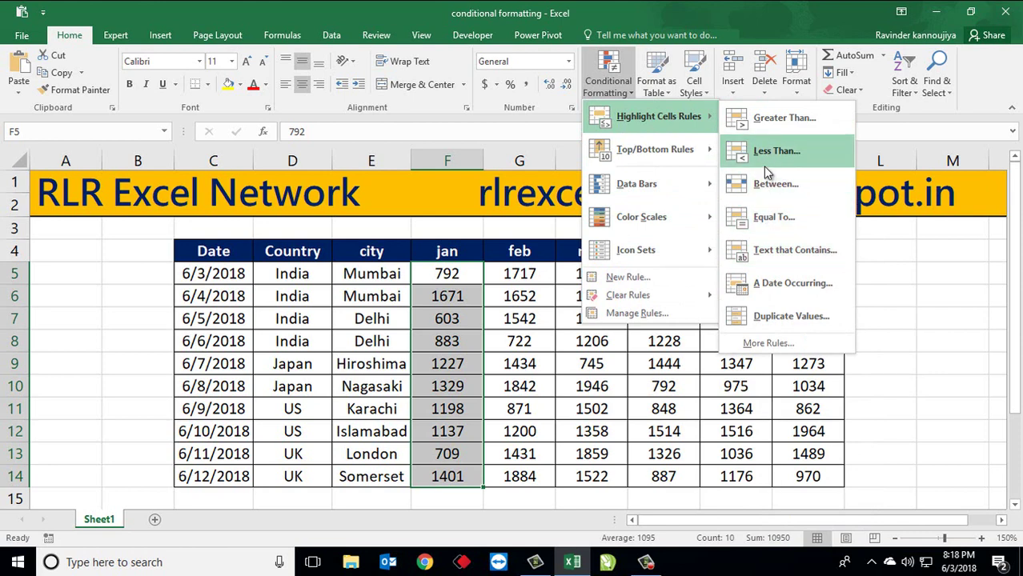
Step: Reselect the jan figures F5:F14 and start a Greater Than rule
{"action": "left_click", "coordinate": [496, 269]}
{"action": "left_click", "coordinate": [507, 266]}
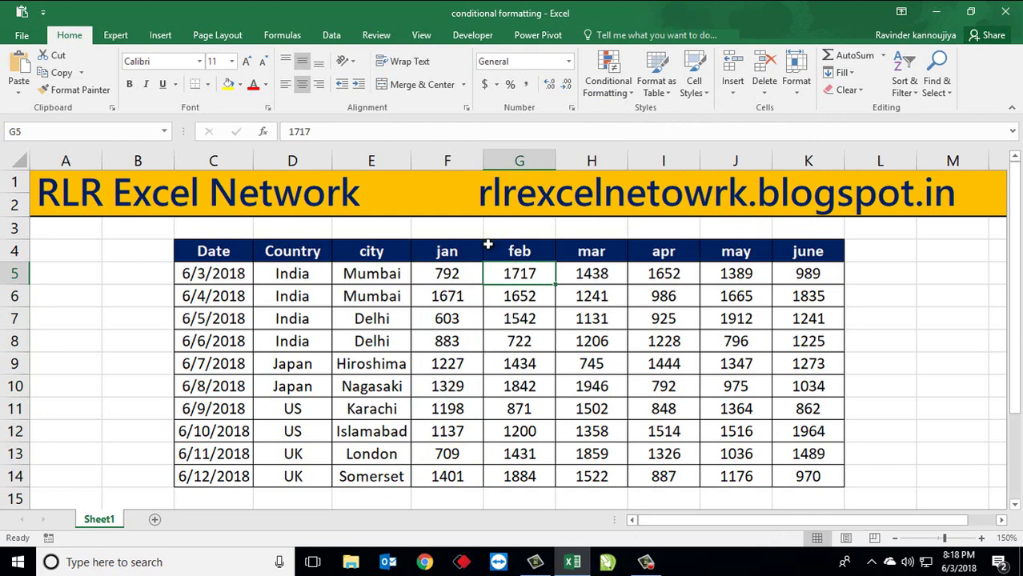
{"action": "left_click_drag", "start_coordinate": [465, 272], "coordinate": [446, 476]}
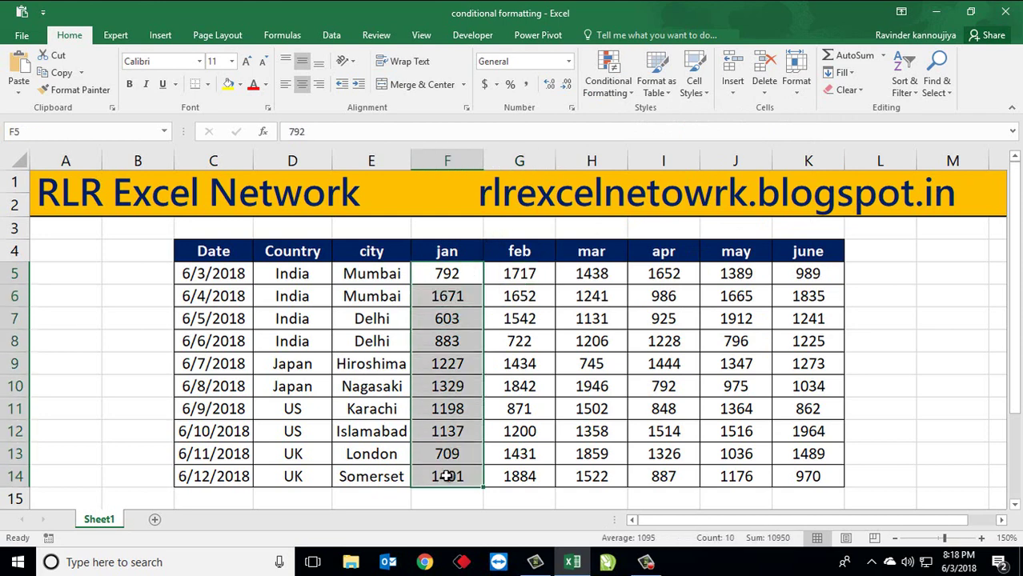
{"action": "left_click", "coordinate": [613, 85]}
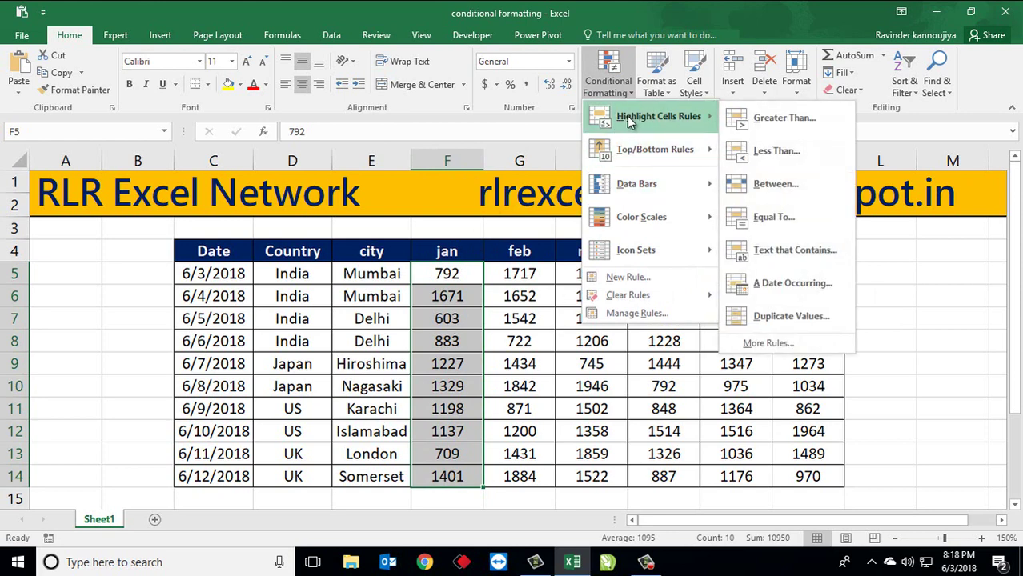
{"action": "left_click", "coordinate": [757, 120]}
{"action": "left_click_drag", "start_coordinate": [661, 176], "coordinate": [692, 212]}
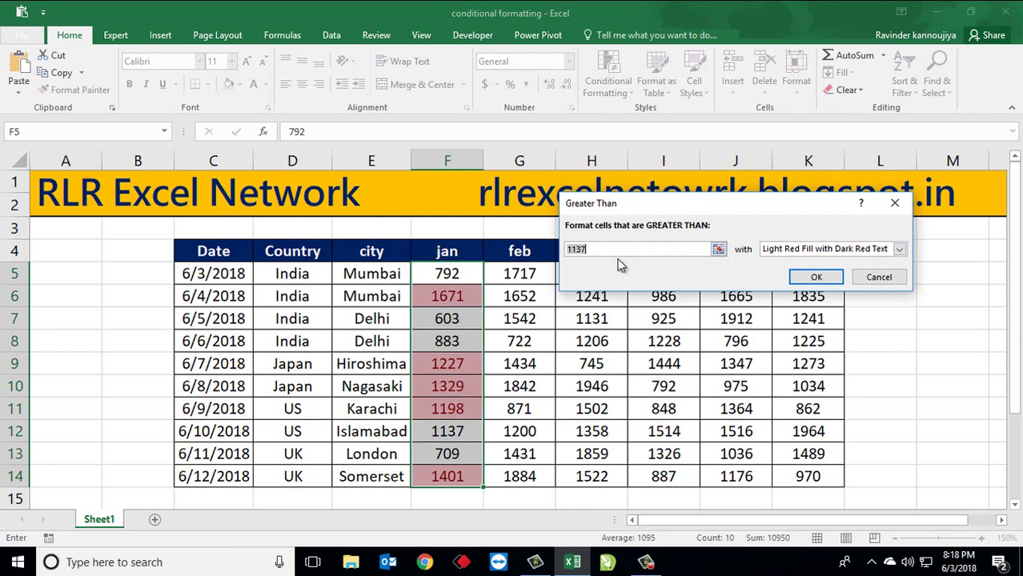
Step: Set the threshold to 1000 and apply it with Light Red Fill and Dark Red Text
{"action": "type", "text": "1"}
{"action": "type", "text": "000"}
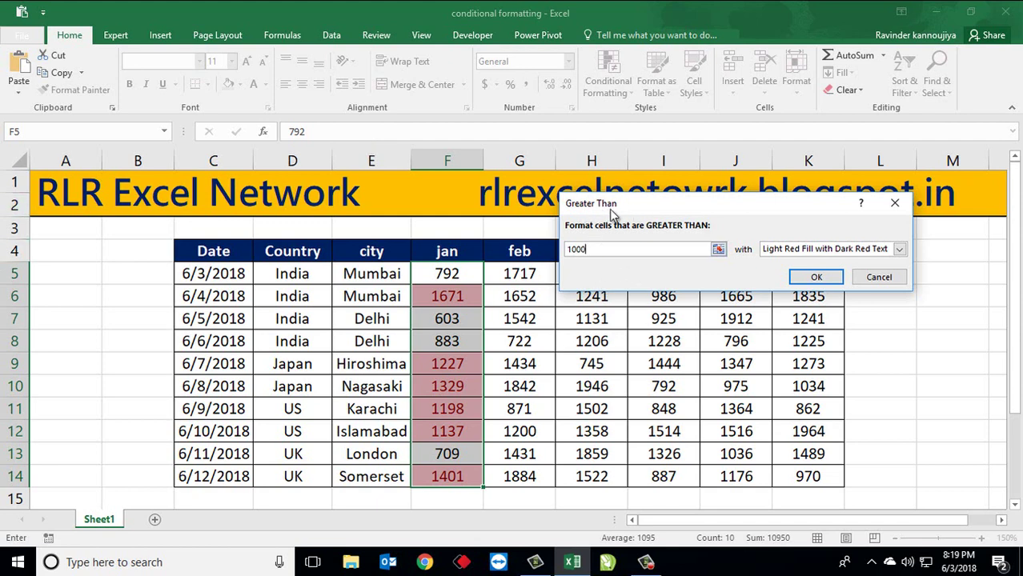
{"action": "left_click_drag", "start_coordinate": [589, 250], "coordinate": [565, 251]}
{"action": "type", "text": "1000"}
{"action": "left_click", "coordinate": [867, 256]}
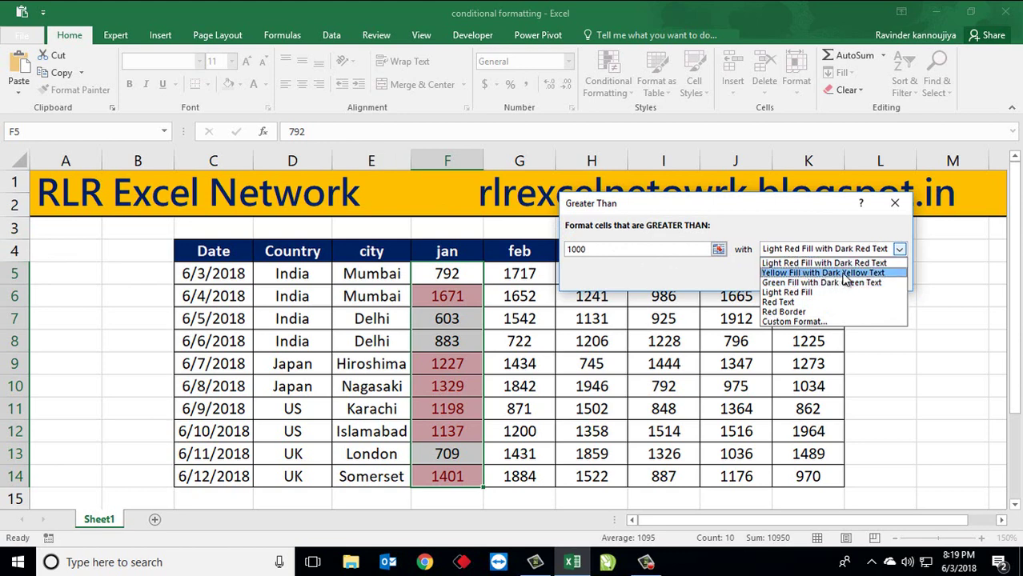
{"action": "left_click", "coordinate": [826, 264]}
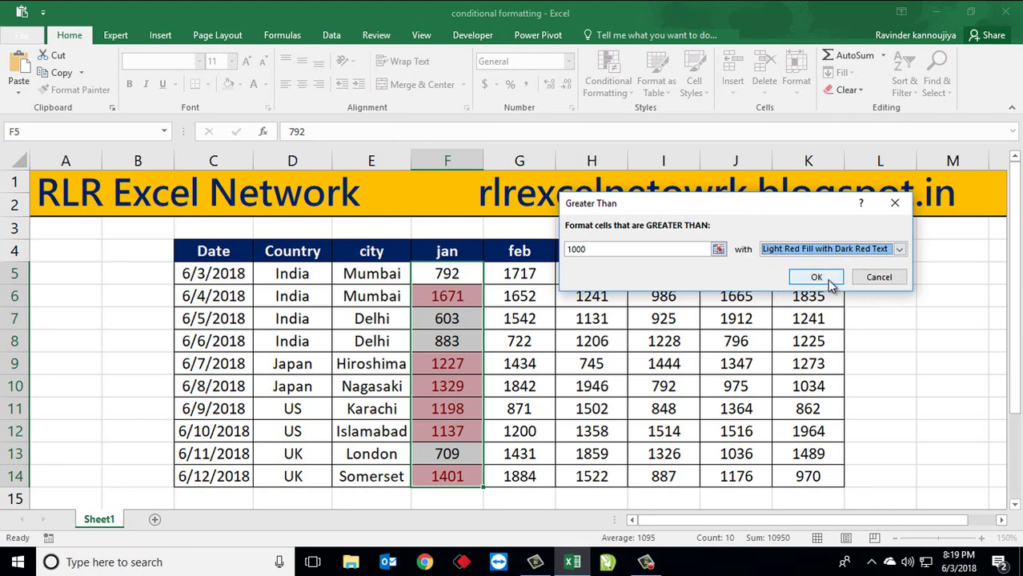
{"action": "left_click", "coordinate": [817, 277]}
{"action": "left_click", "coordinate": [564, 318]}
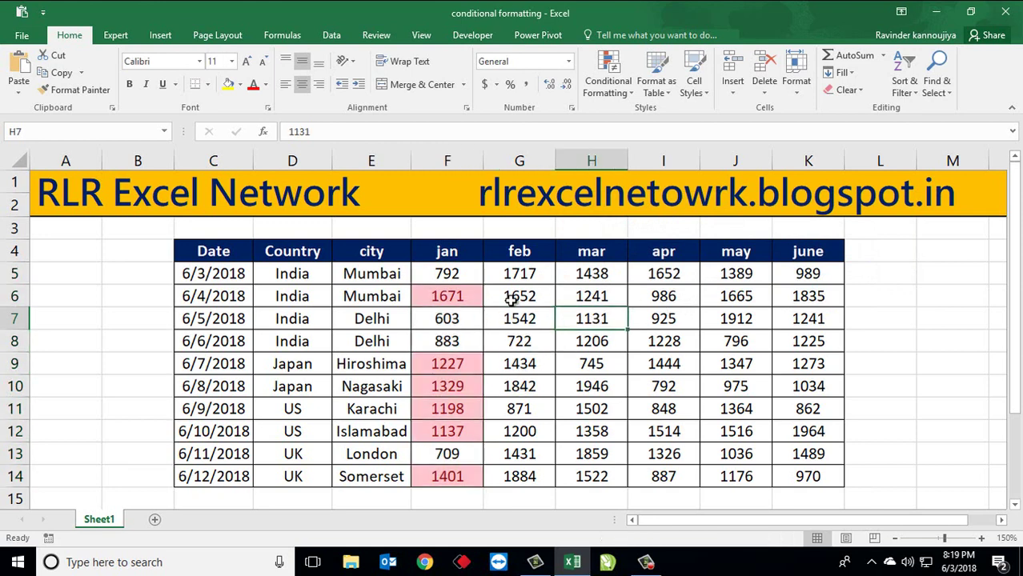
Step: Add a Less Than 1000 rule to feb figures G5:G14 with Yellow Fill and Dark Yellow Text
{"action": "left_click_drag", "start_coordinate": [455, 273], "coordinate": [453, 477]}
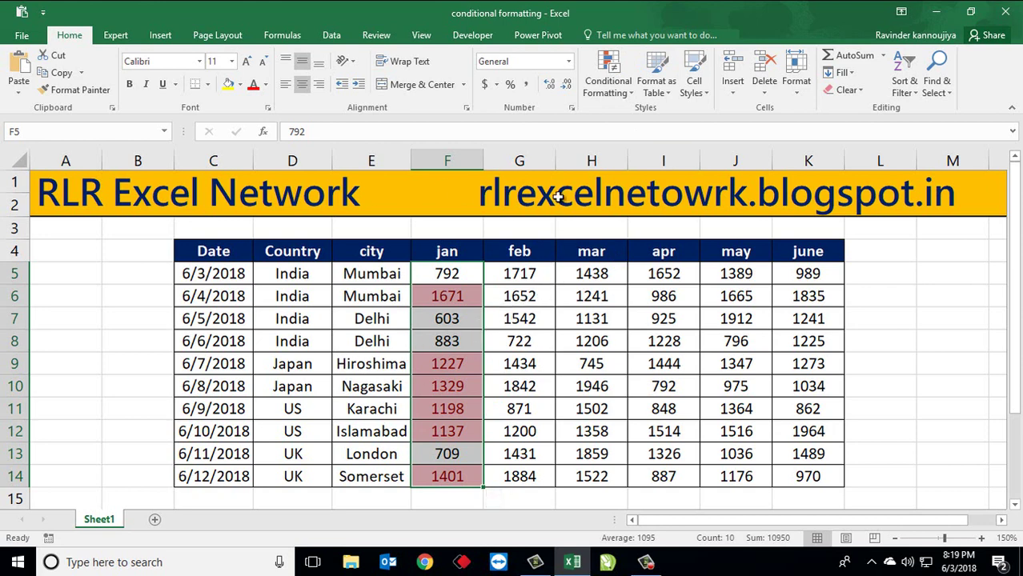
{"action": "left_click", "coordinate": [592, 94]}
{"action": "mouse_move", "coordinate": [659, 117]}
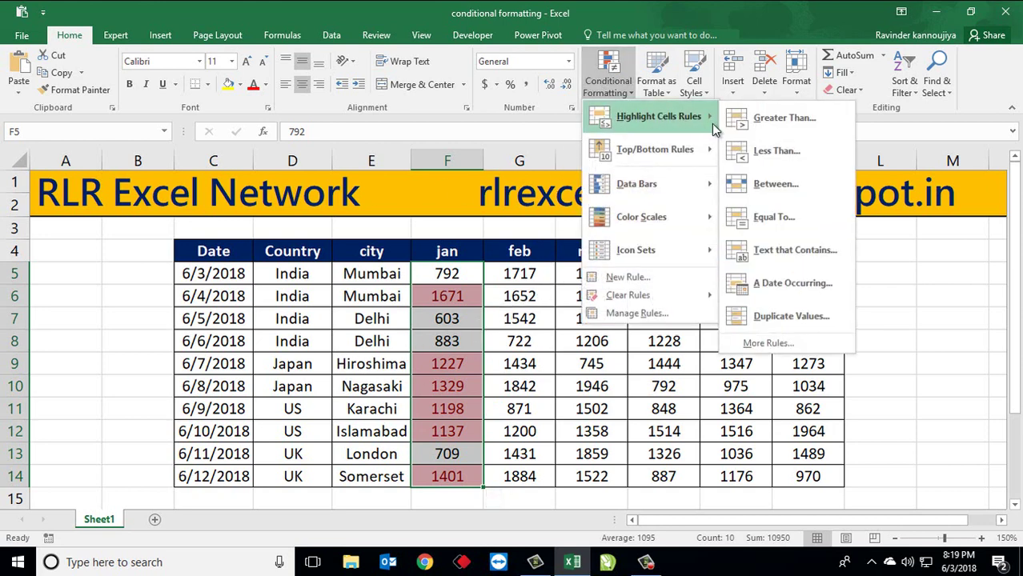
{"action": "left_click", "coordinate": [606, 367]}
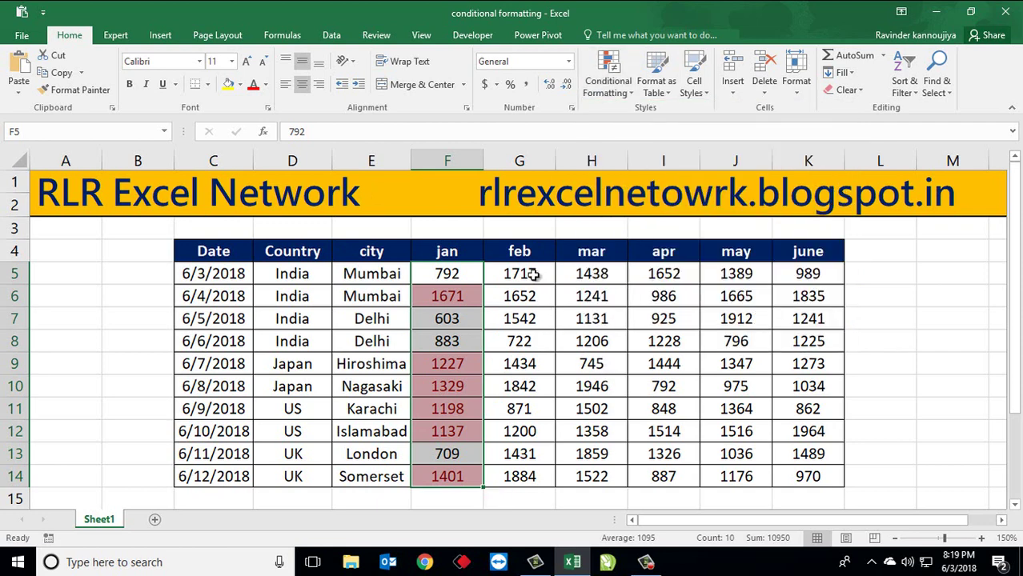
{"action": "left_click_drag", "start_coordinate": [534, 273], "coordinate": [532, 478]}
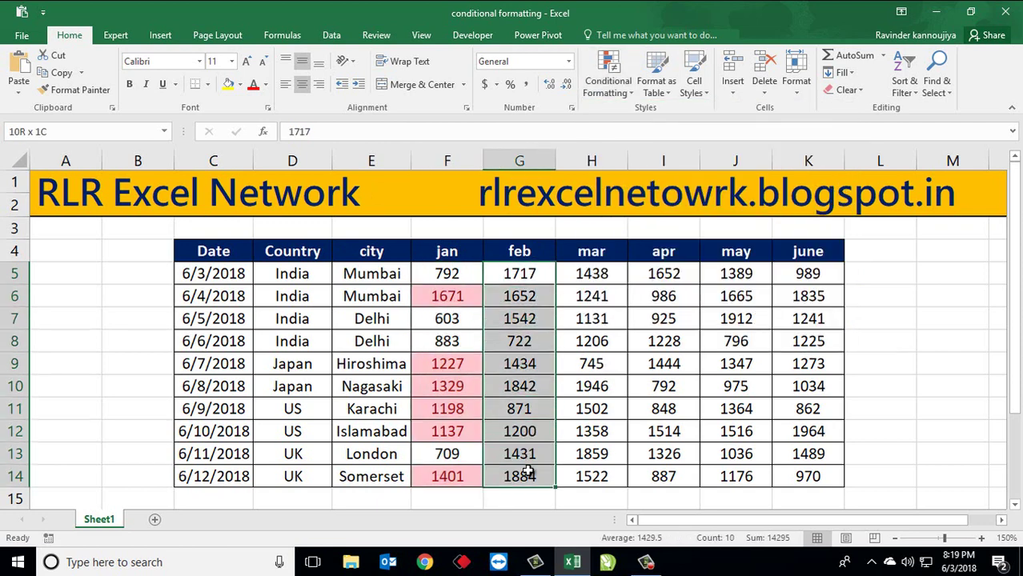
{"action": "left_click", "coordinate": [607, 80]}
{"action": "mouse_move", "coordinate": [659, 117]}
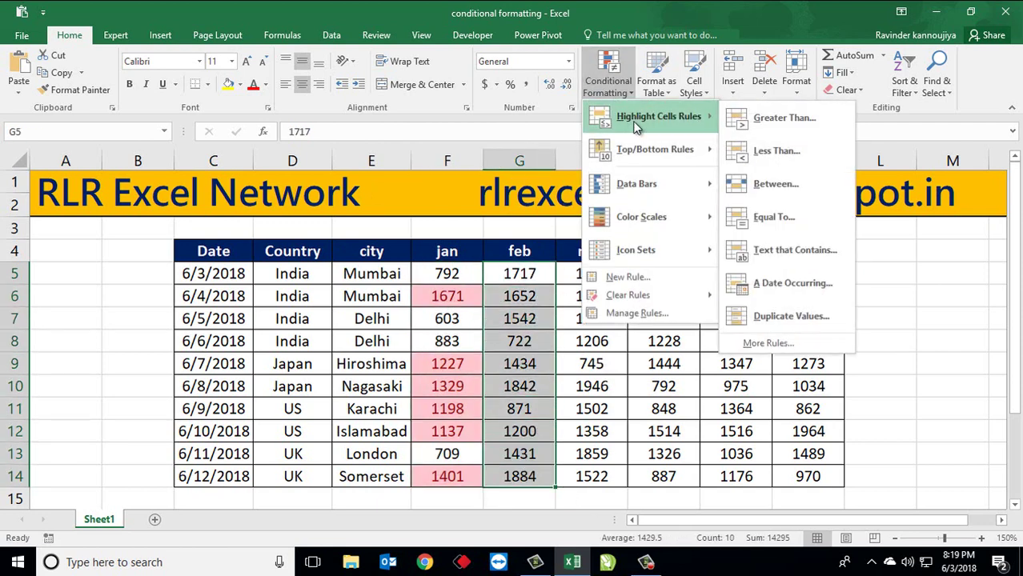
{"action": "left_click", "coordinate": [775, 151]}
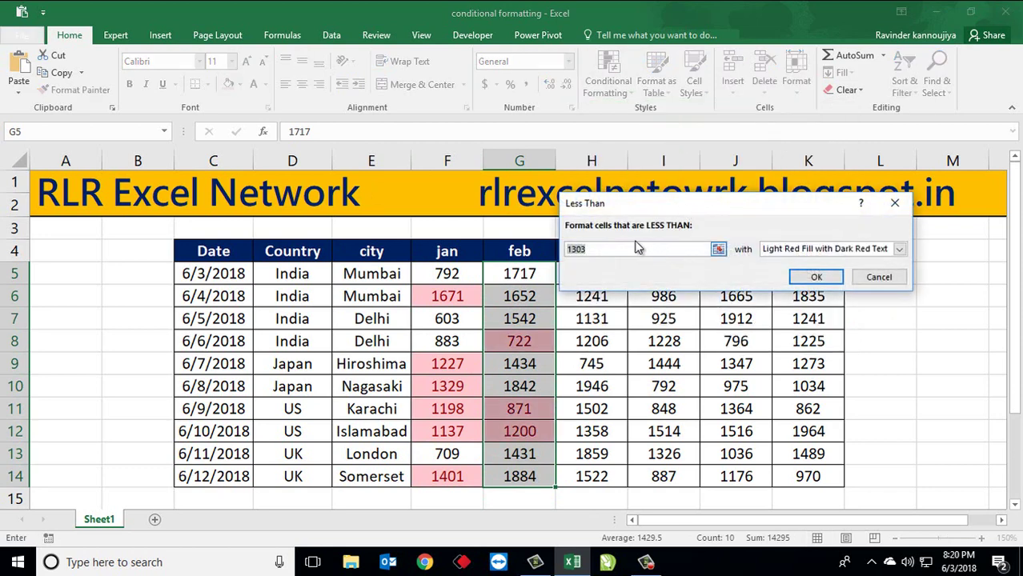
{"action": "type", "text": "1000"}
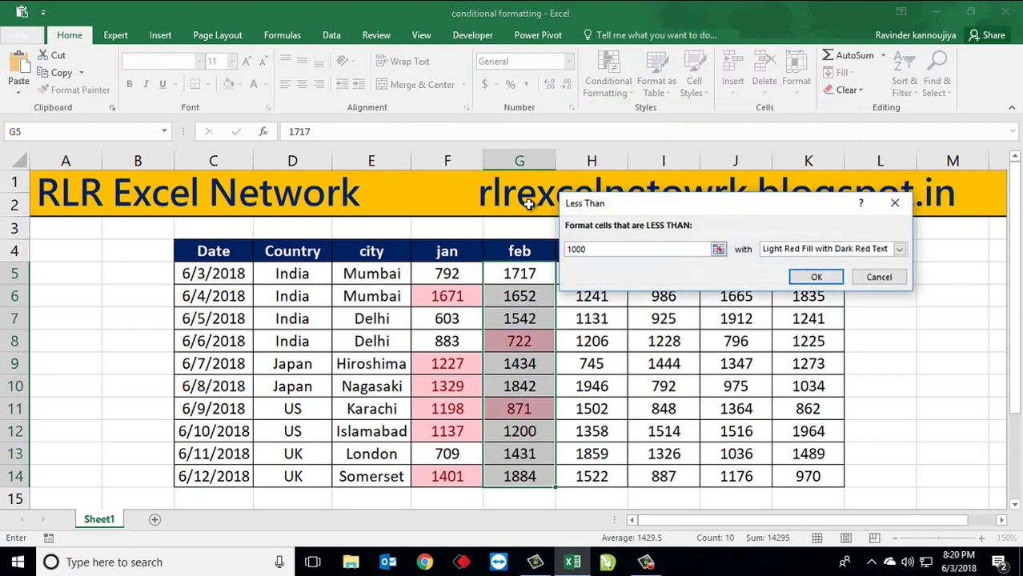
{"action": "left_click", "coordinate": [851, 253]}
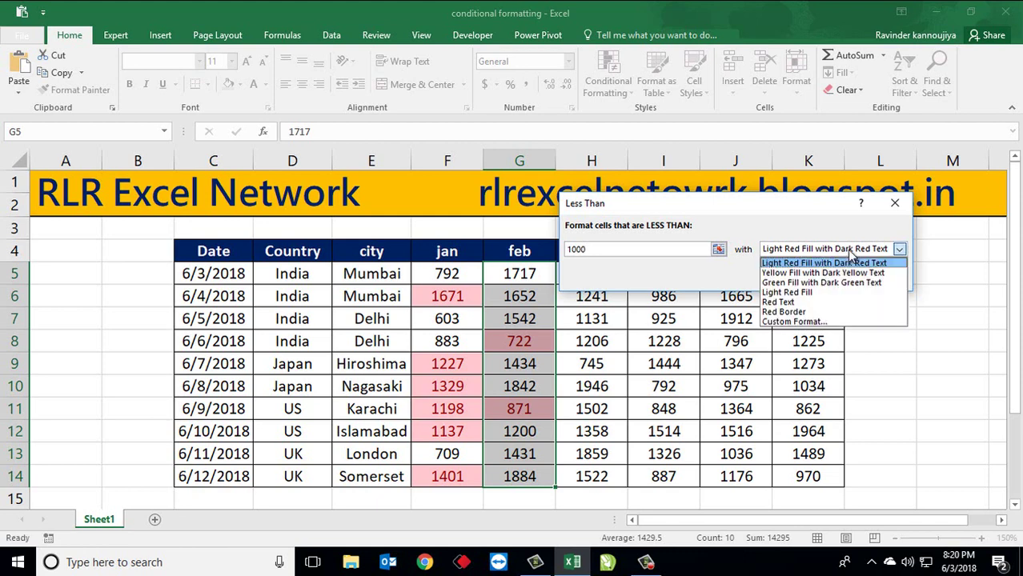
{"action": "left_click", "coordinate": [815, 273]}
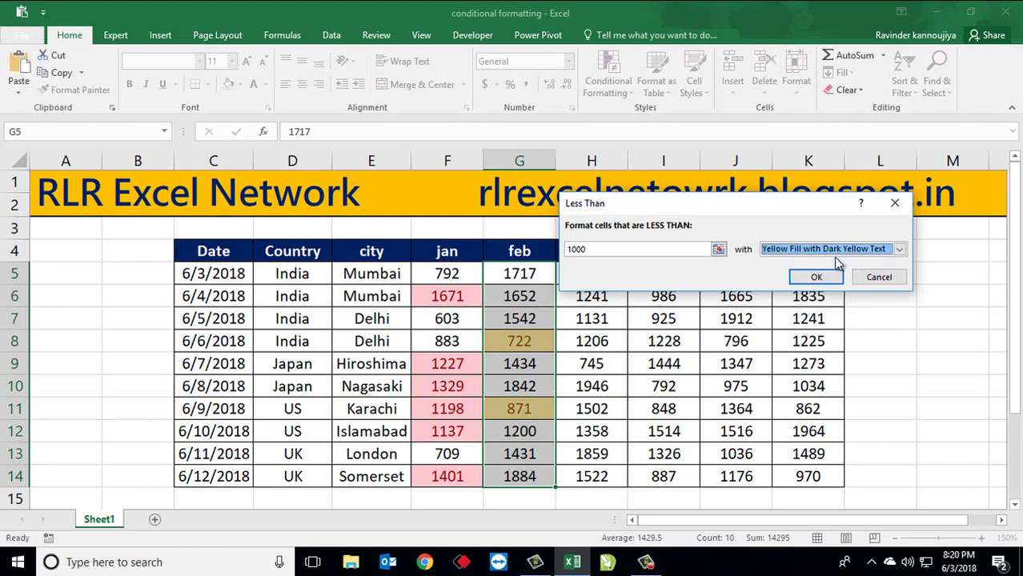
{"action": "left_click", "coordinate": [816, 277]}
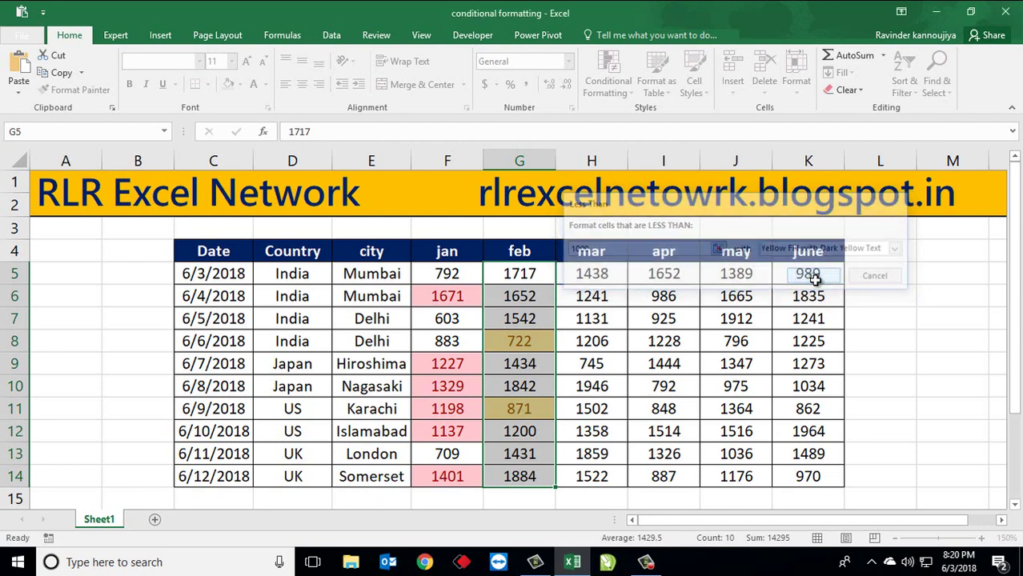
{"action": "left_click", "coordinate": [541, 322]}
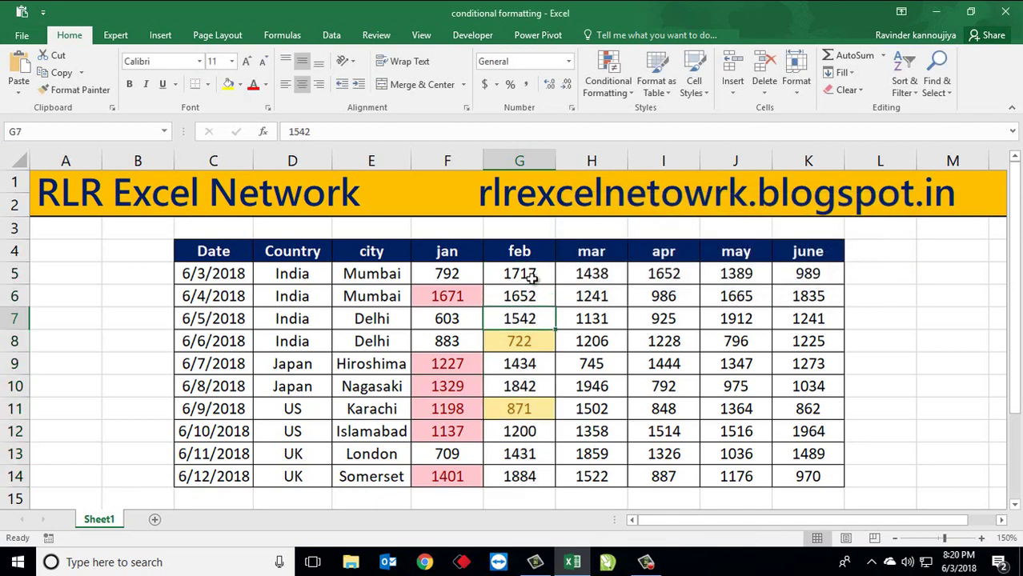
Step: Select the mar values H5:H14 and start a Between rule
{"action": "left_click_drag", "start_coordinate": [528, 273], "coordinate": [536, 474]}
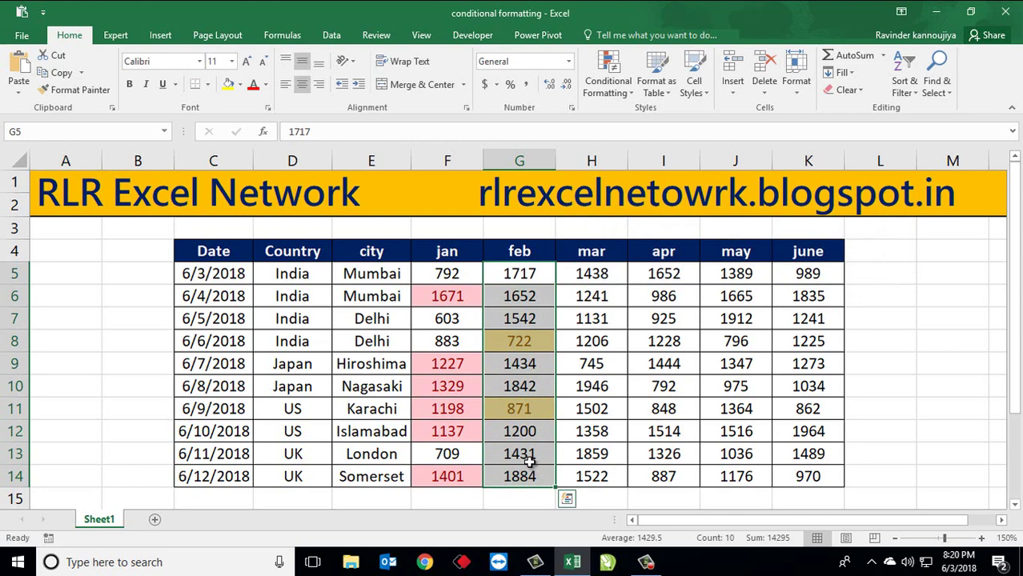
{"action": "left_click", "coordinate": [606, 66]}
{"action": "mouse_move", "coordinate": [648, 117]}
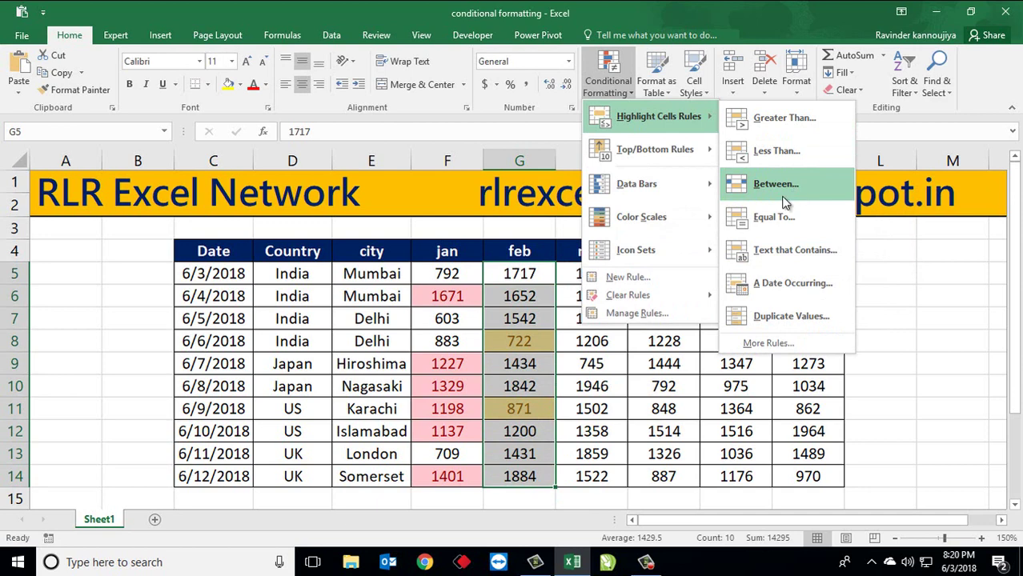
{"action": "left_click", "coordinate": [567, 343]}
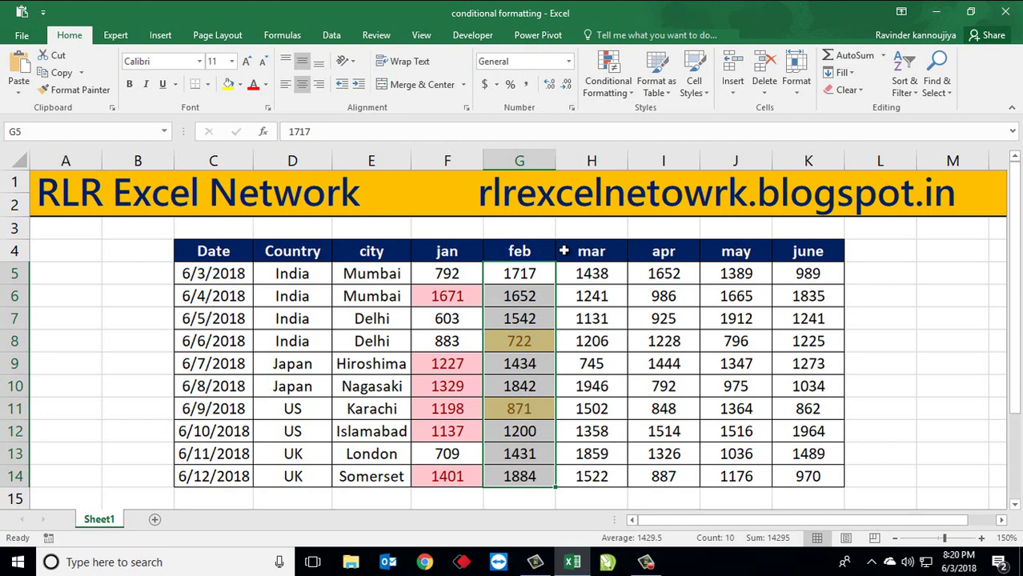
{"action": "left_click_drag", "start_coordinate": [593, 273], "coordinate": [594, 474]}
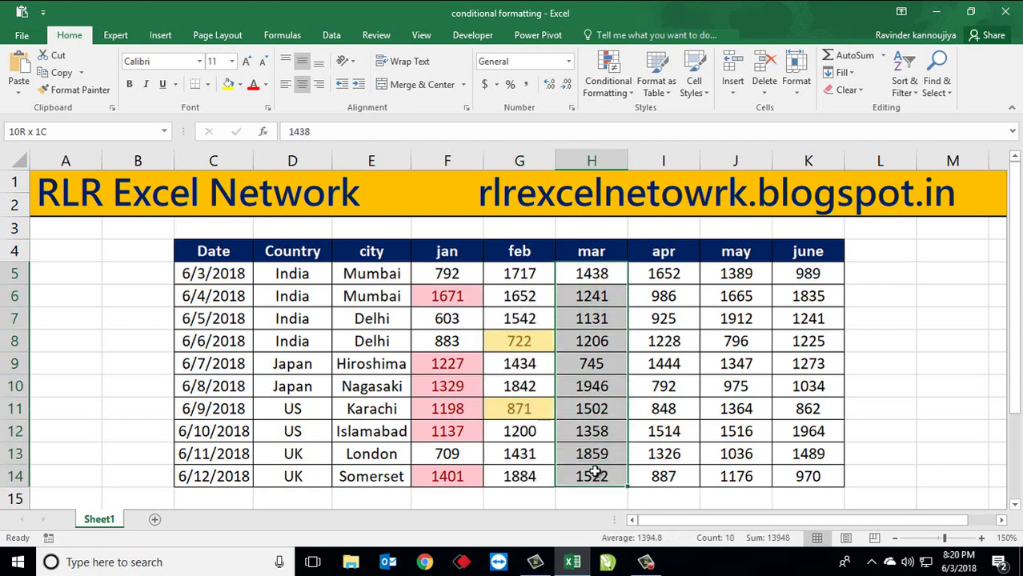
{"action": "left_click", "coordinate": [622, 83]}
{"action": "mouse_move", "coordinate": [658, 117]}
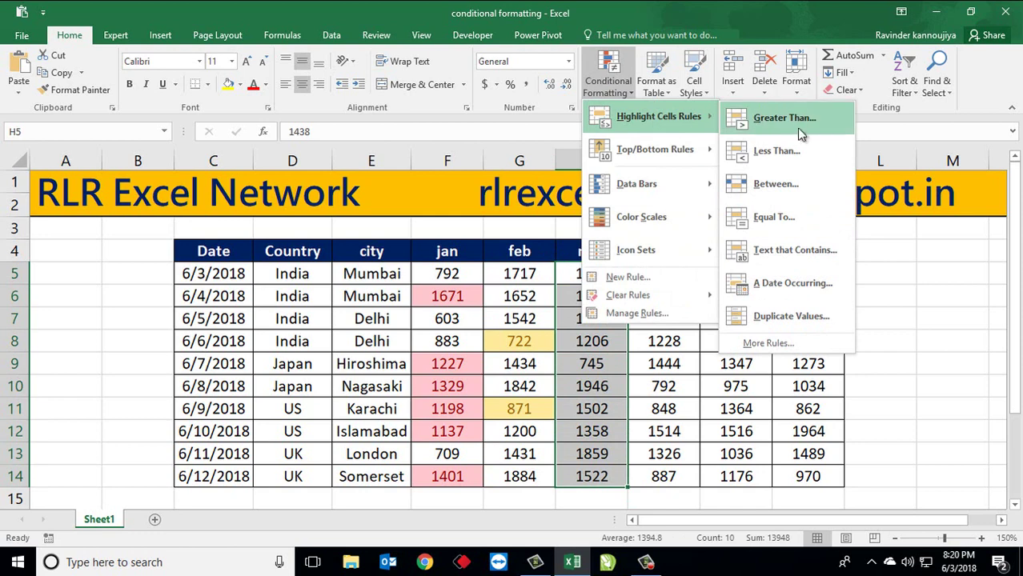
{"action": "left_click", "coordinate": [788, 187]}
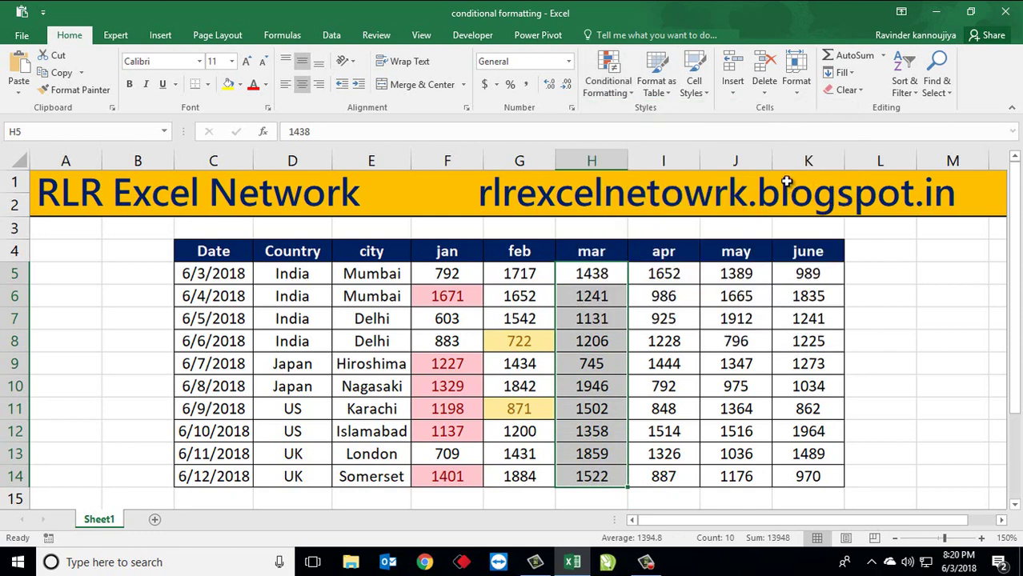
Step: Set the range to 500 and 1200 and apply it with a Light Red Fill
{"action": "left_click_drag", "start_coordinate": [718, 201], "coordinate": [662, 150]}
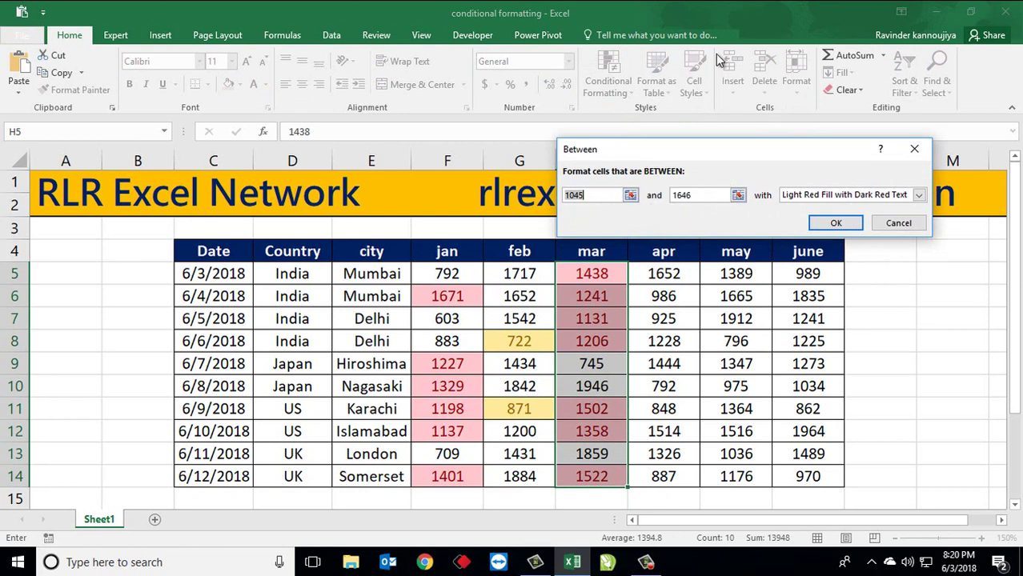
{"action": "type", "text": "500"}
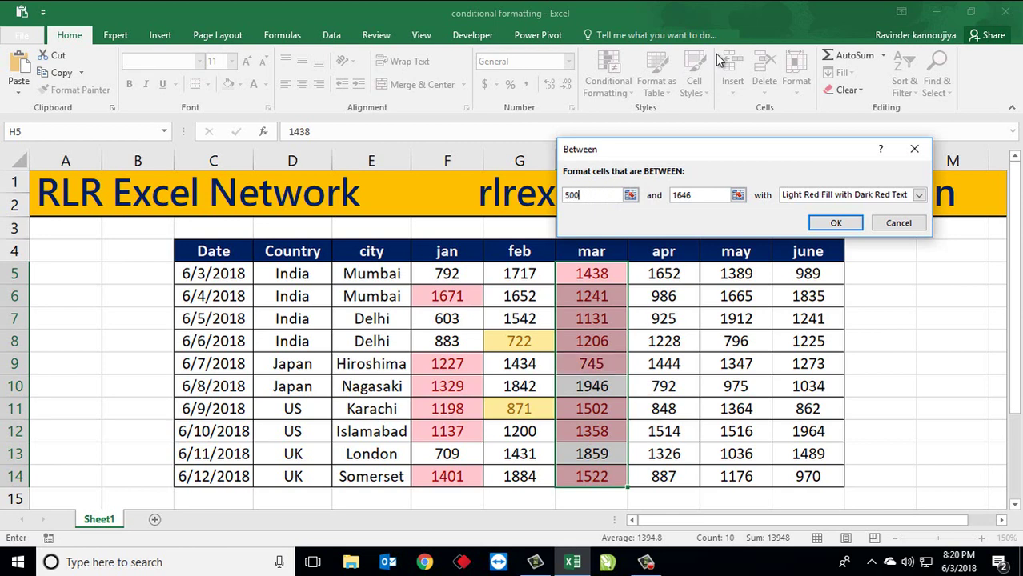
{"action": "type", "text": "12"}
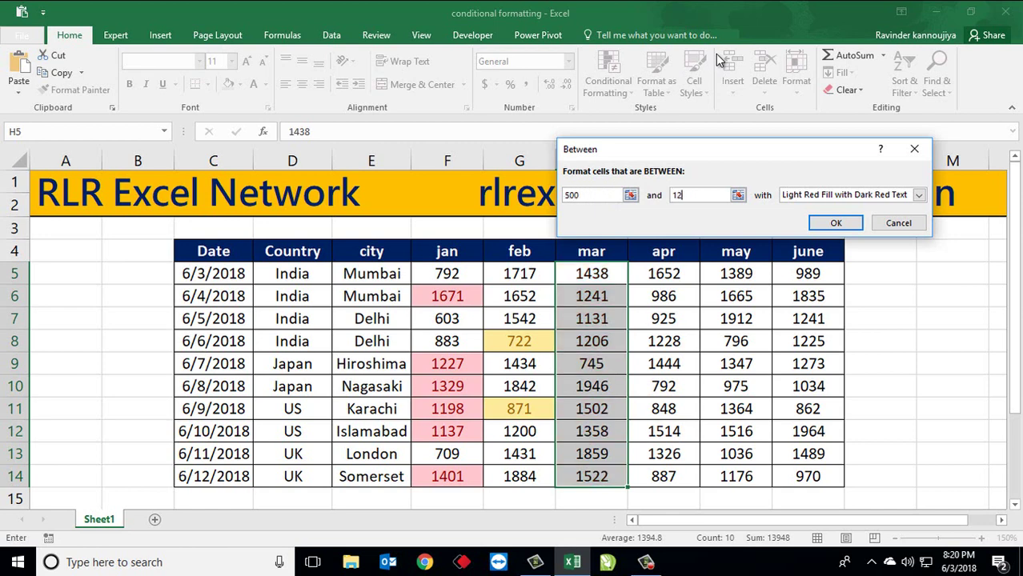
{"action": "type", "text": "00"}
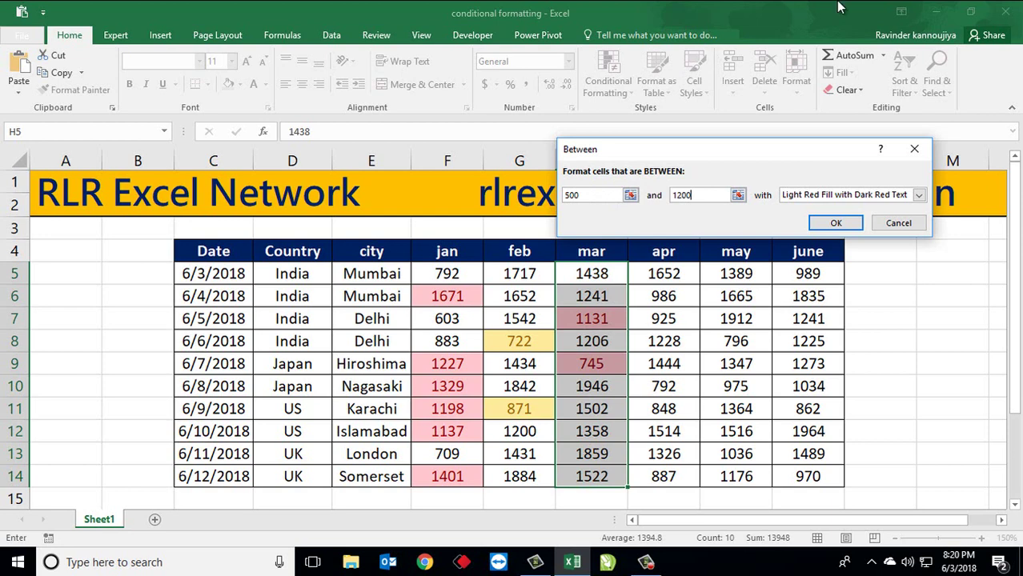
{"action": "left_click", "coordinate": [820, 198]}
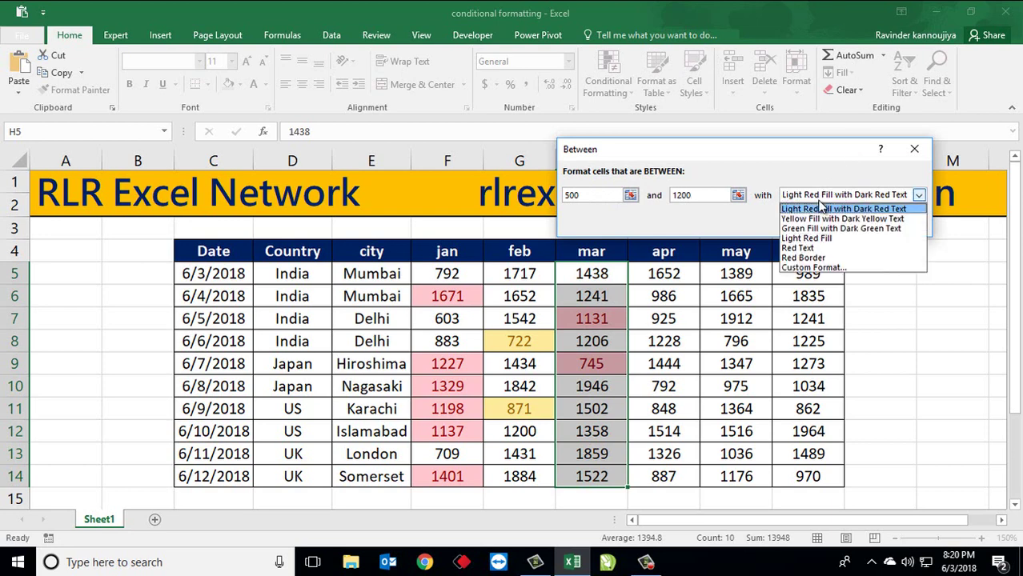
{"action": "left_click", "coordinate": [822, 239]}
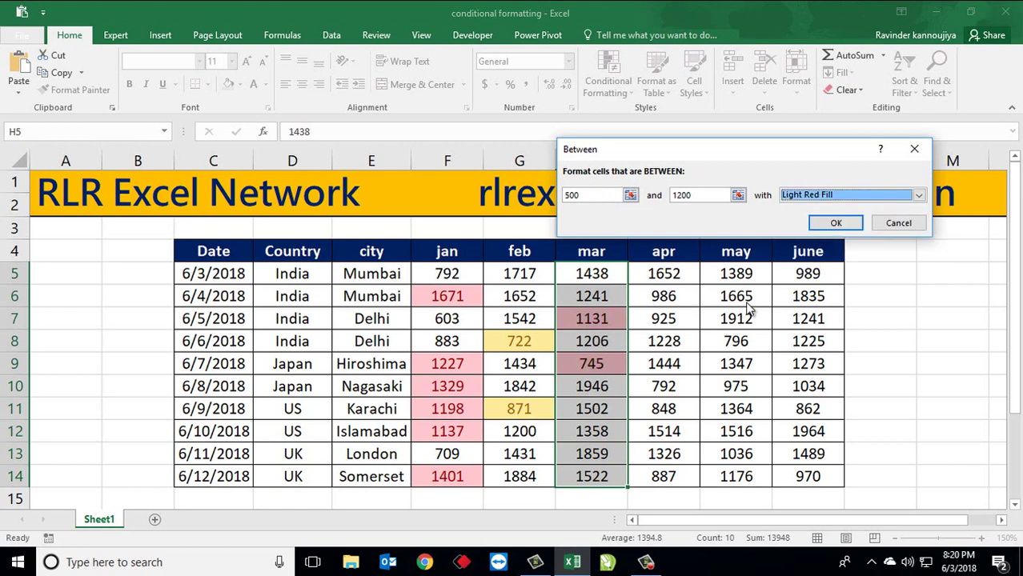
{"action": "left_click", "coordinate": [834, 225]}
{"action": "left_click", "coordinate": [648, 333]}
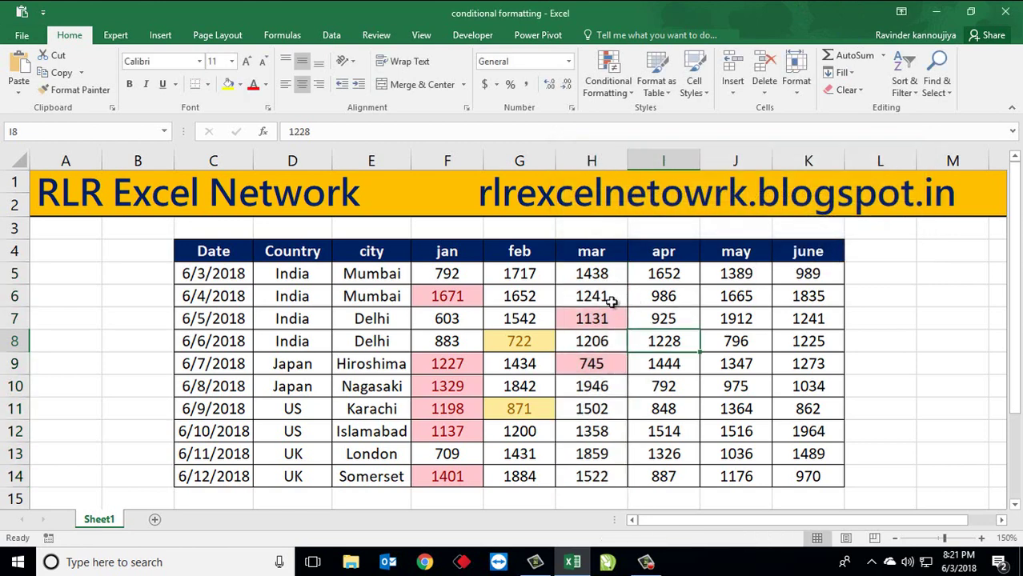
Step: Check the mar column again, then select the apr values I5:I14
{"action": "left_click_drag", "start_coordinate": [612, 276], "coordinate": [611, 478]}
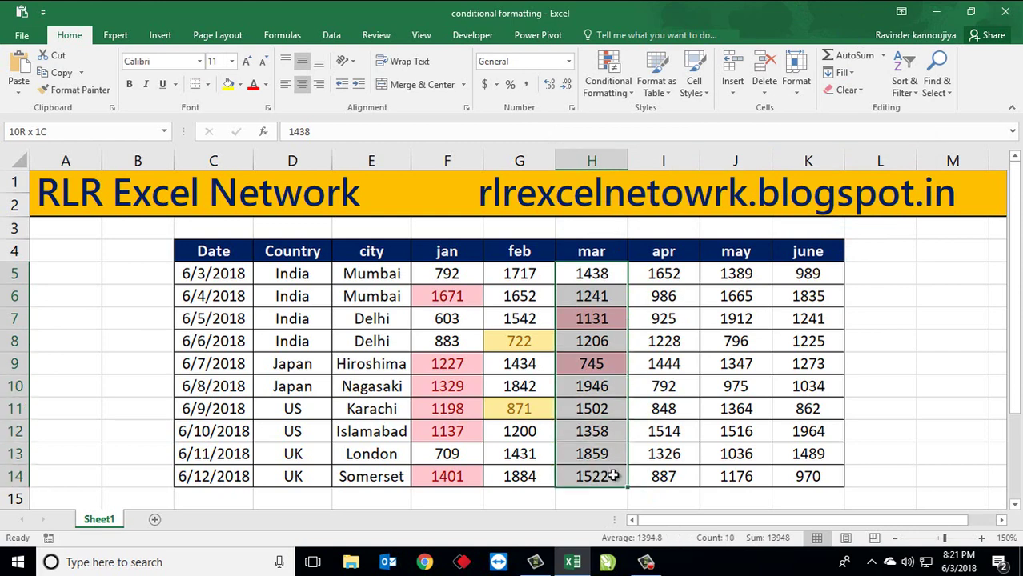
{"action": "left_click", "coordinate": [592, 364]}
{"action": "left_click", "coordinate": [618, 88]}
{"action": "mouse_move", "coordinate": [658, 116]}
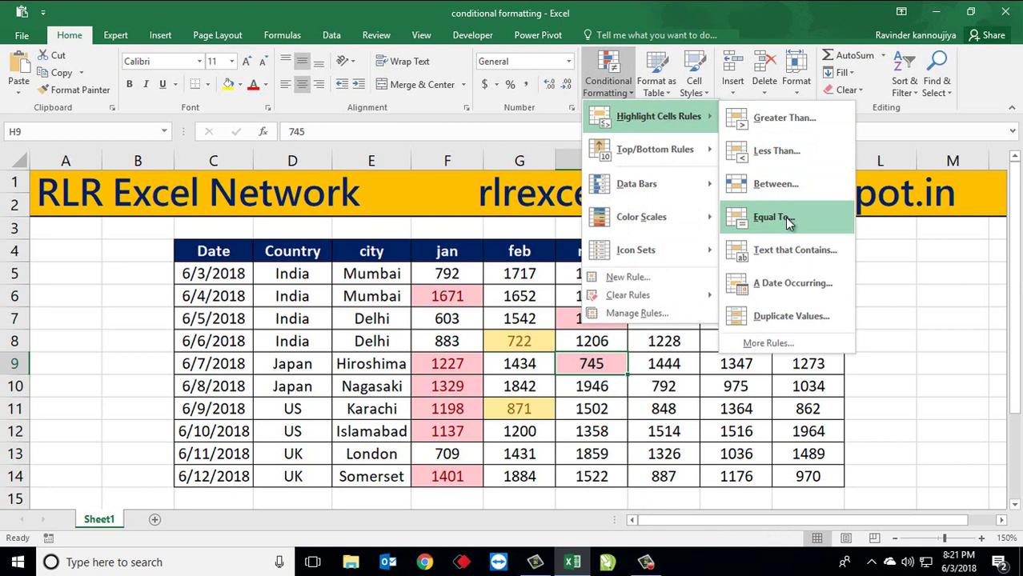
{"action": "left_click", "coordinate": [735, 405]}
{"action": "left_click_drag", "start_coordinate": [670, 273], "coordinate": [677, 477]}
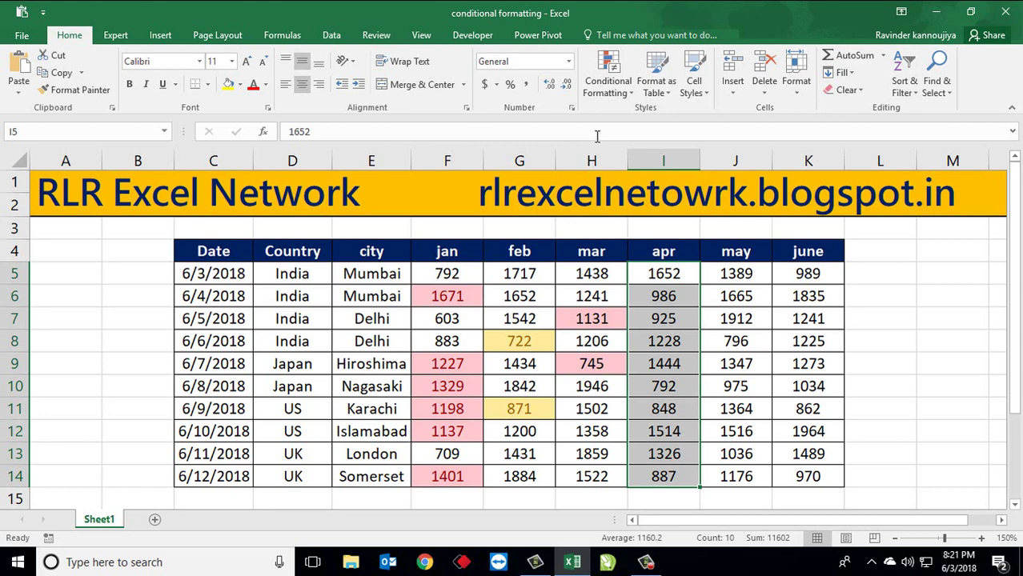
Step: Start an Equal To 792 rule for the apr values, previewing red text and red border styles
{"action": "left_click", "coordinate": [610, 80]}
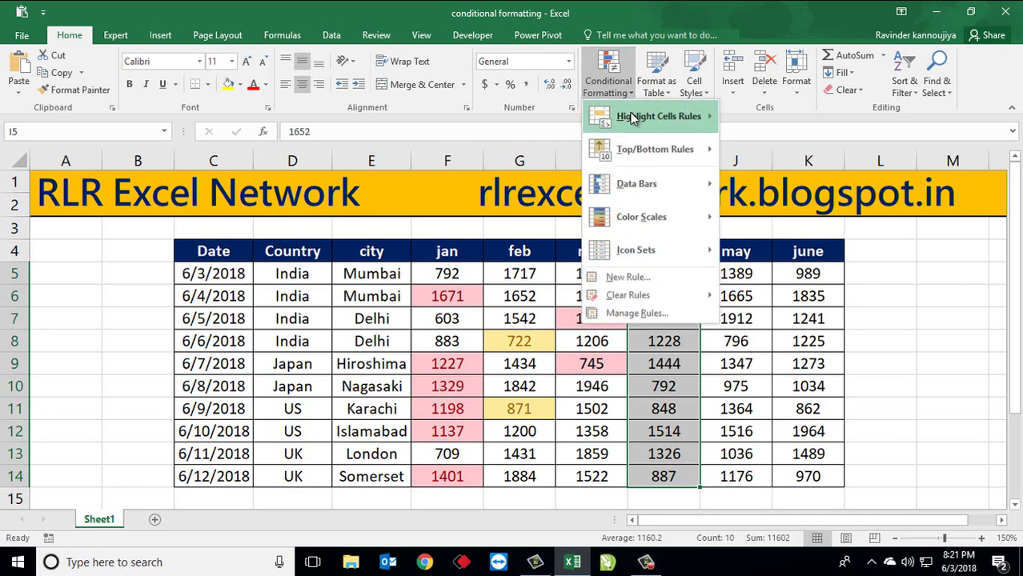
{"action": "mouse_move", "coordinate": [658, 117]}
{"action": "left_click", "coordinate": [880, 214]}
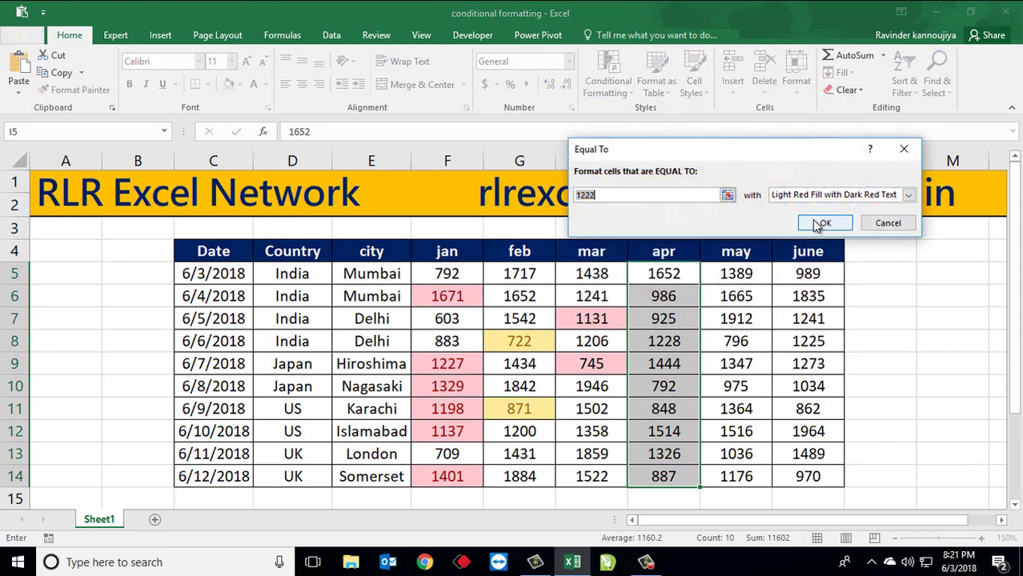
{"action": "left_click_drag", "start_coordinate": [760, 155], "coordinate": [759, 128]}
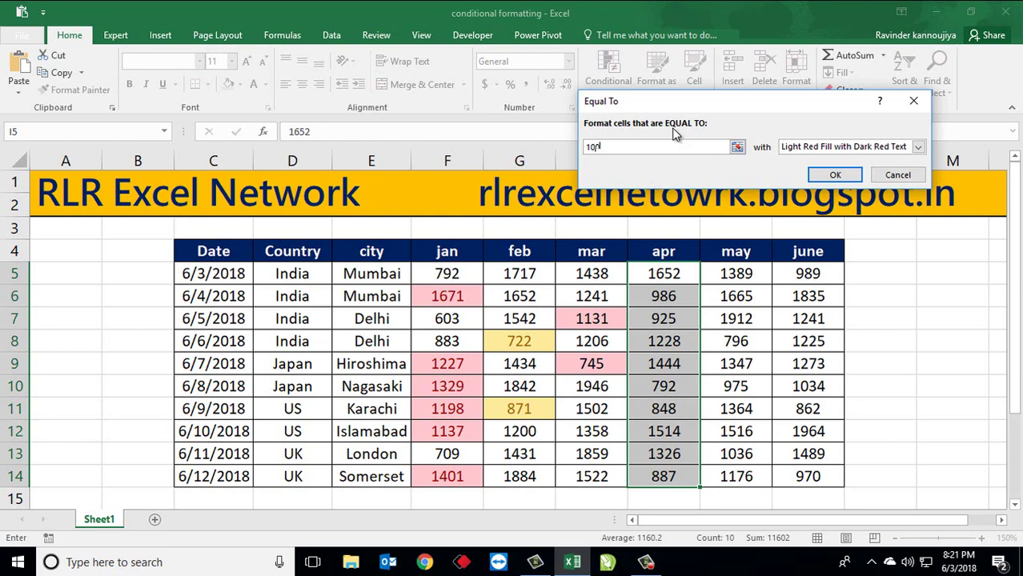
{"action": "type", "text": "92"}
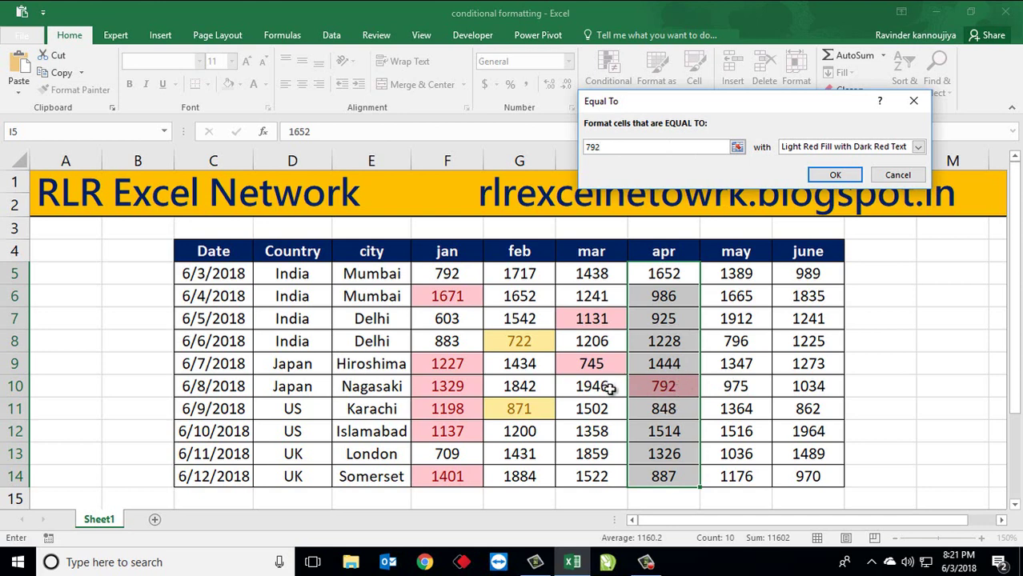
{"action": "left_click", "coordinate": [820, 152]}
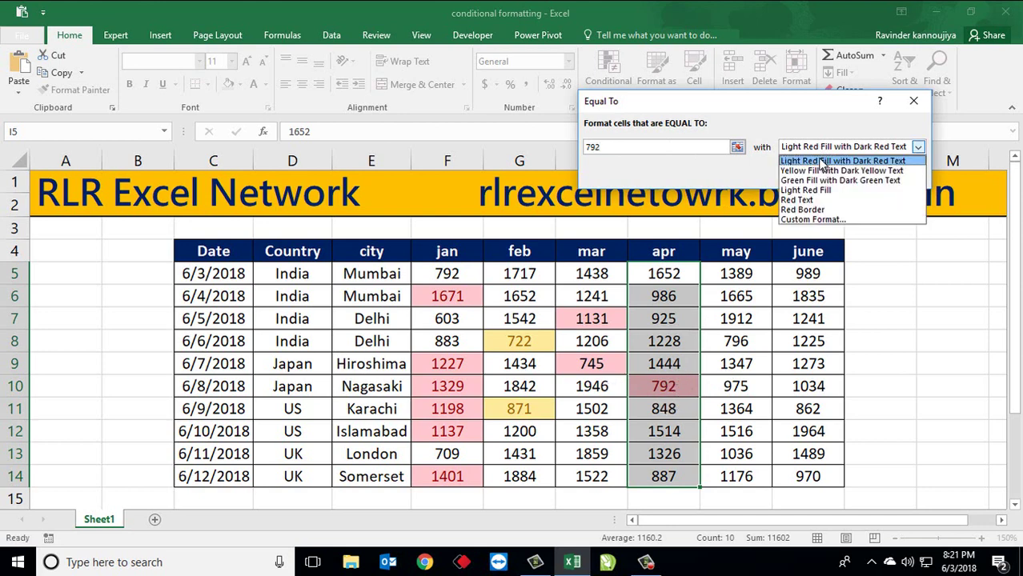
{"action": "left_click", "coordinate": [824, 200]}
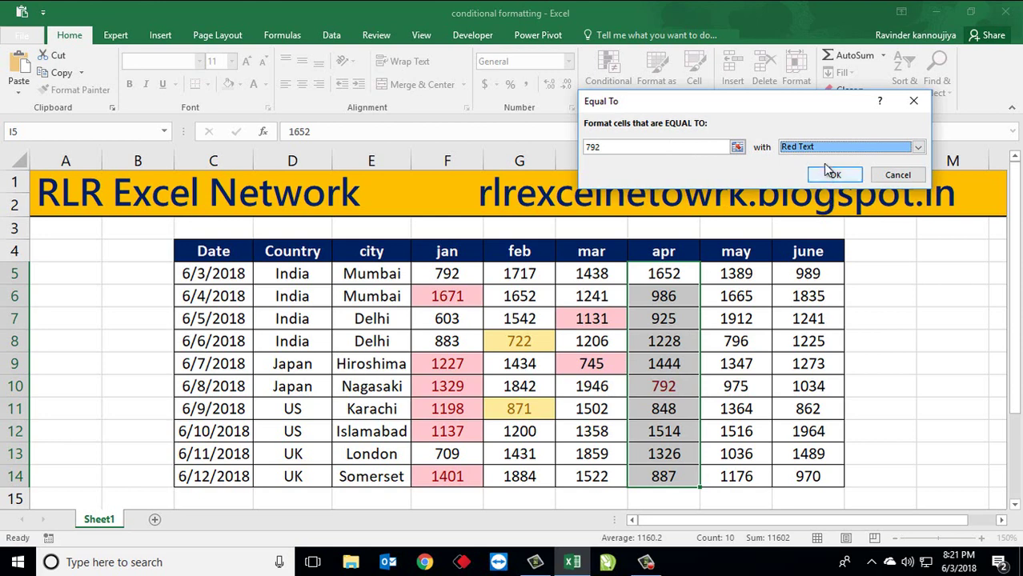
{"action": "left_click", "coordinate": [917, 146]}
{"action": "left_click", "coordinate": [825, 210]}
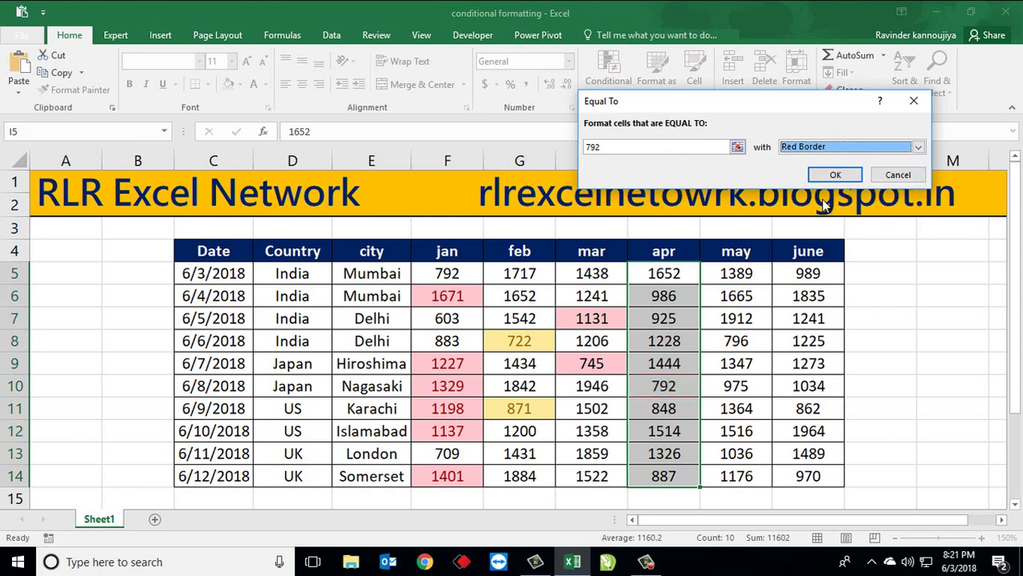
{"action": "left_click", "coordinate": [821, 152]}
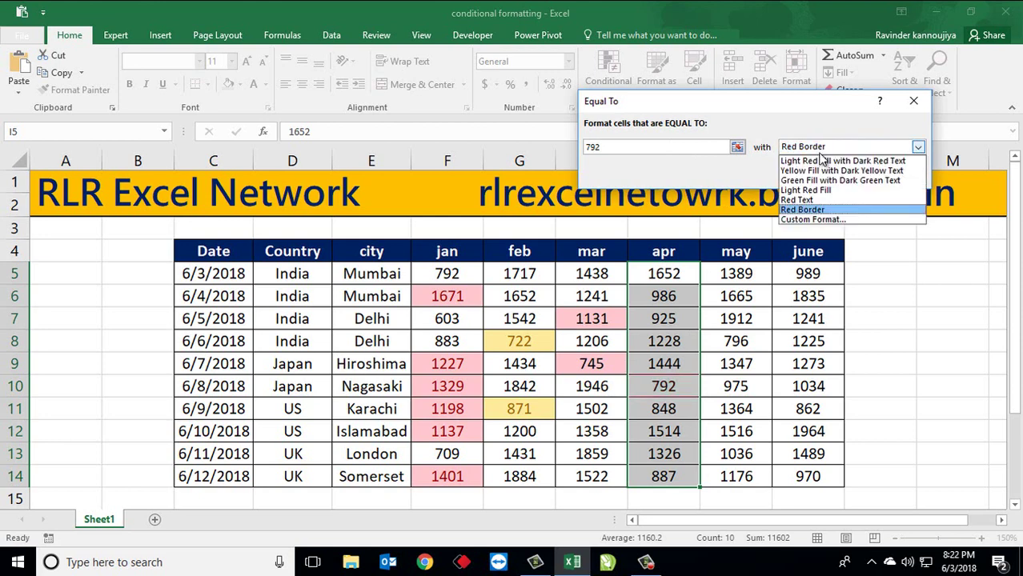
Step: Give the Equal To 792 rule a custom solid red fill and apply it
{"action": "left_click", "coordinate": [813, 220]}
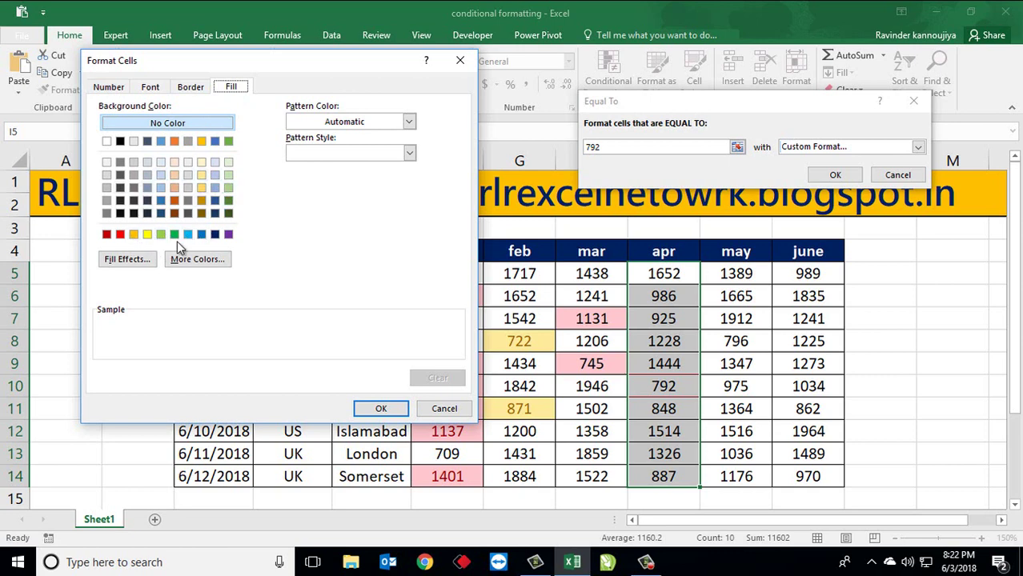
{"action": "left_click", "coordinate": [120, 234]}
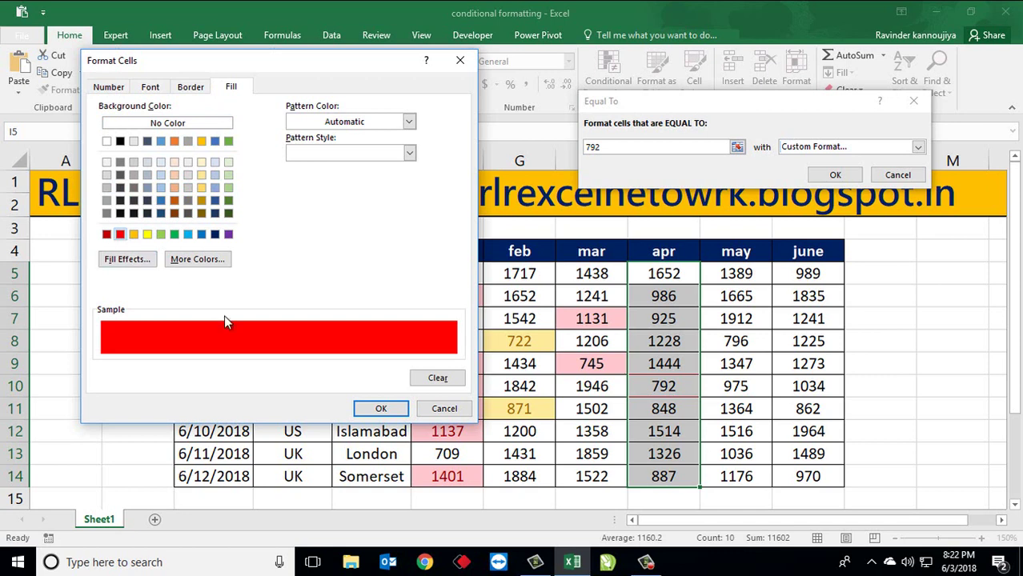
{"action": "left_click", "coordinate": [372, 410]}
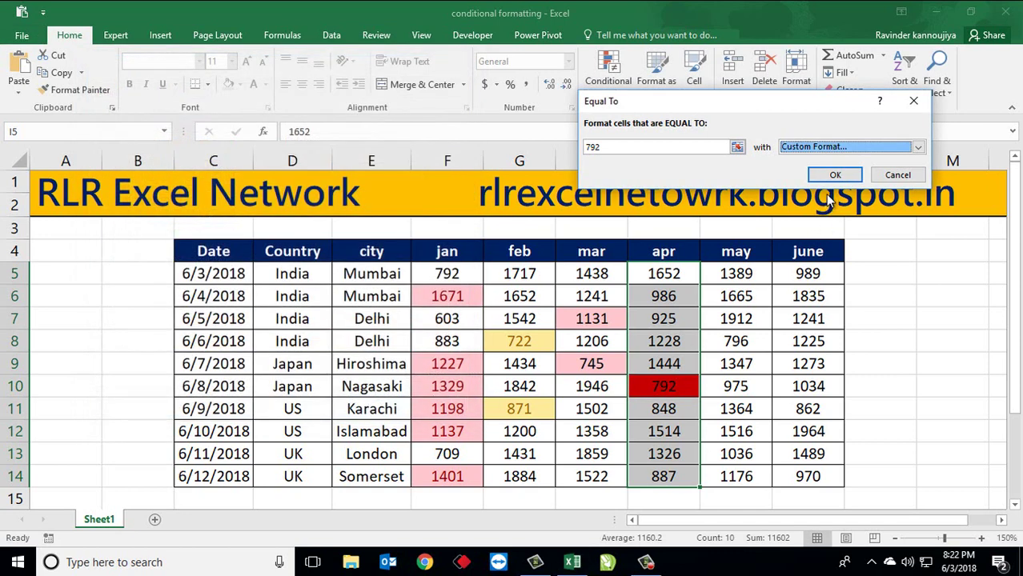
{"action": "left_click", "coordinate": [835, 175]}
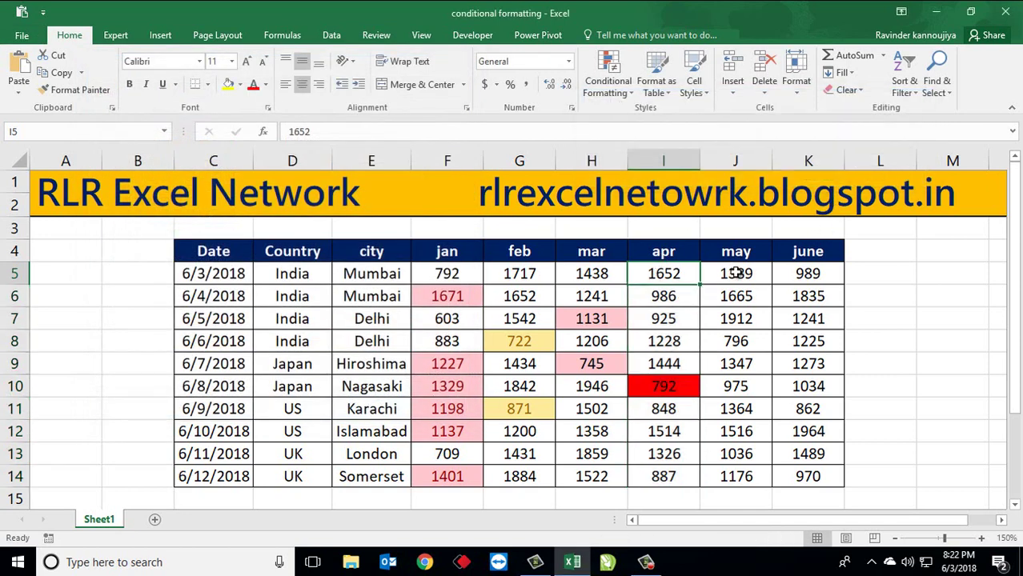
Step: Try selections in the may and jan columns without adding a rule
{"action": "left_click_drag", "start_coordinate": [741, 274], "coordinate": [732, 480]}
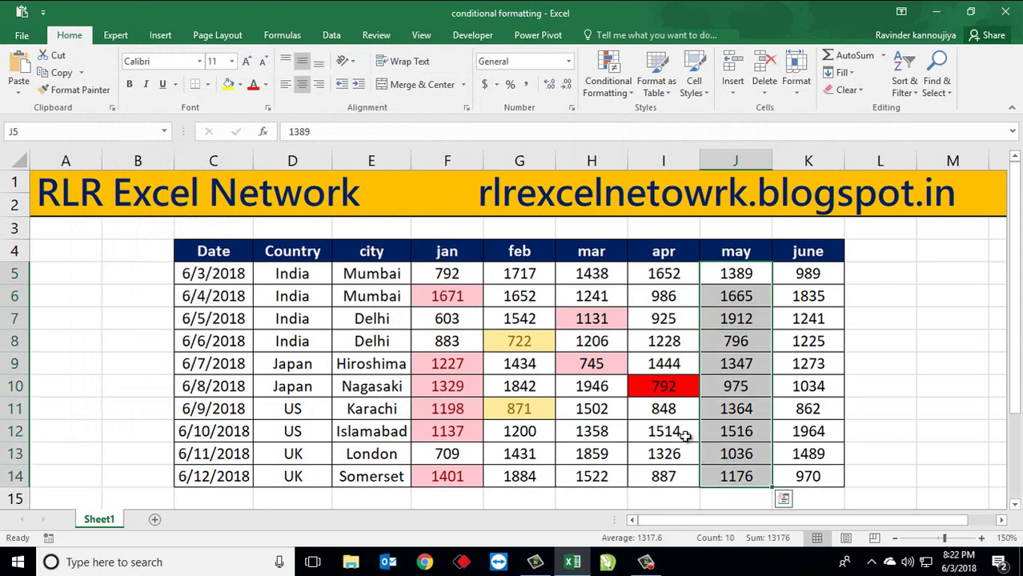
{"action": "left_click", "coordinate": [590, 330]}
{"action": "left_click", "coordinate": [457, 273]}
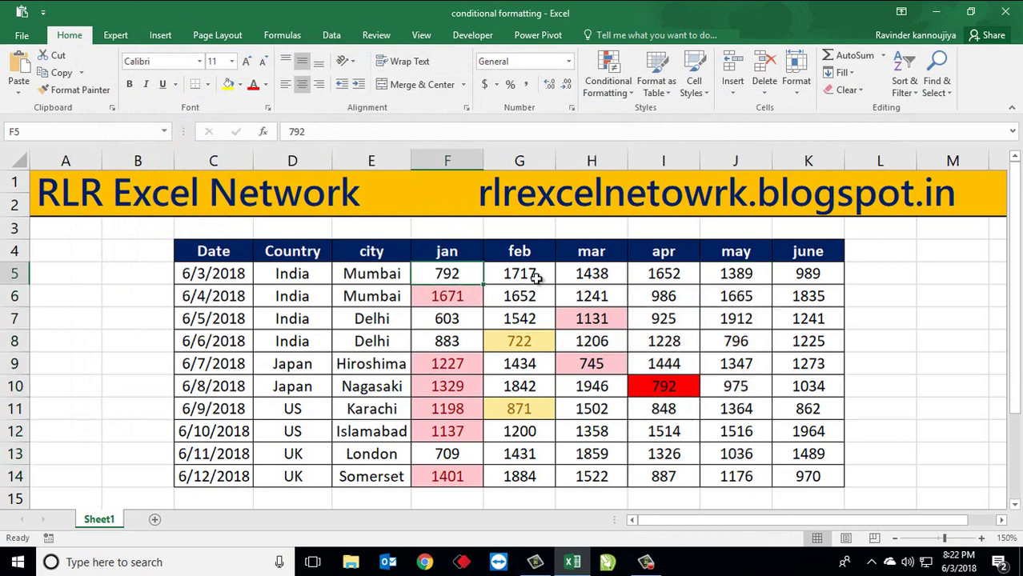
{"action": "left_click", "coordinate": [607, 84]}
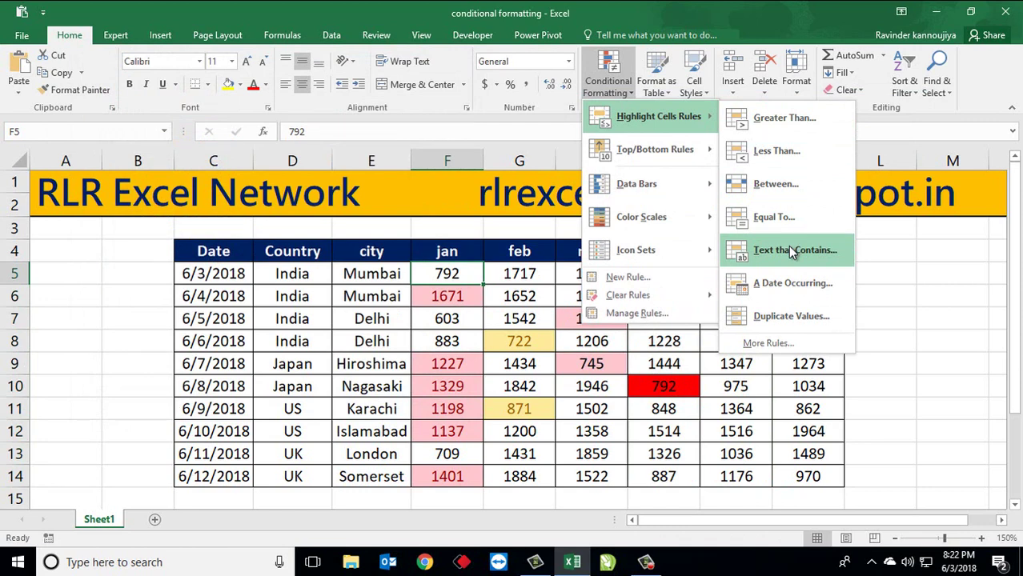
{"action": "left_click", "coordinate": [535, 346]}
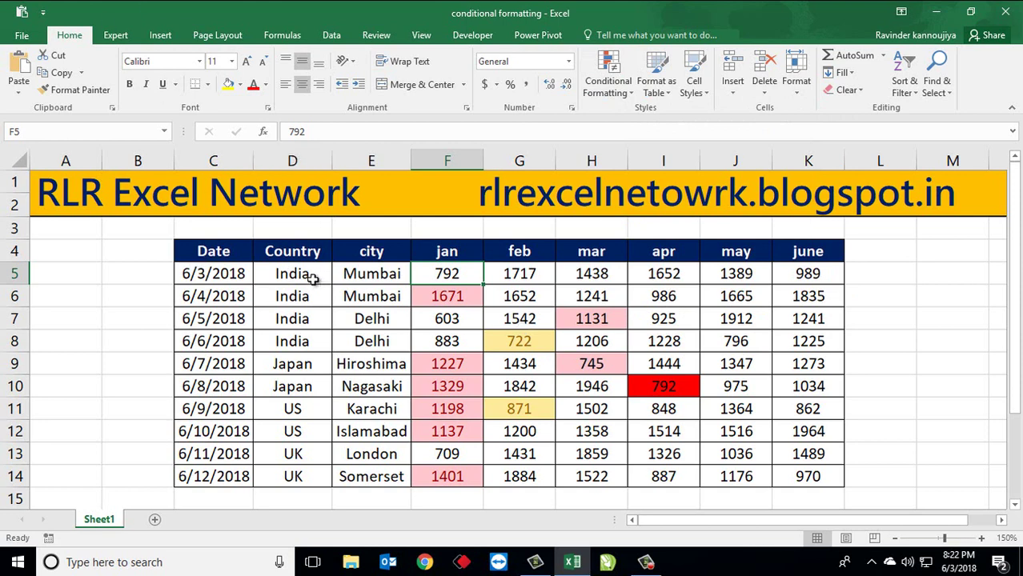
Step: Start a Text That Contains 'UK' rule on Country cells D5:D14 with a custom format
{"action": "left_click_drag", "start_coordinate": [308, 276], "coordinate": [321, 475]}
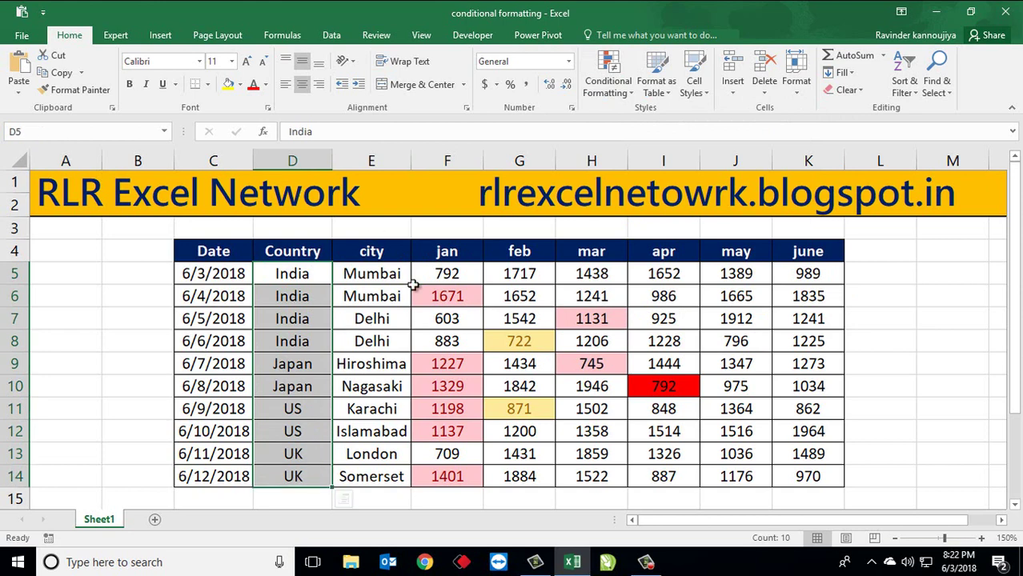
{"action": "left_click", "coordinate": [631, 95]}
{"action": "mouse_move", "coordinate": [650, 116]}
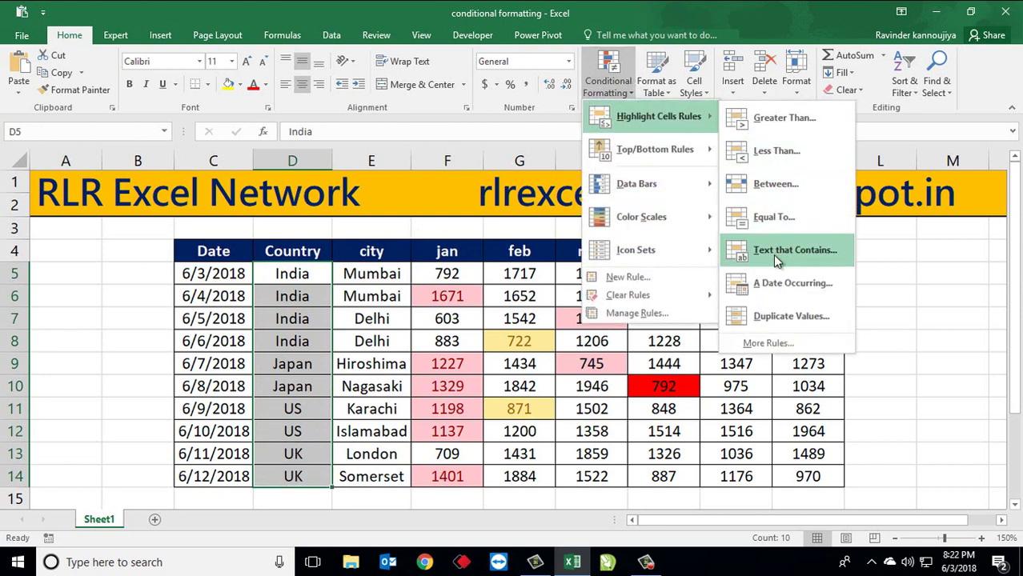
{"action": "left_click", "coordinate": [773, 254]}
{"action": "left_click", "coordinate": [654, 147]}
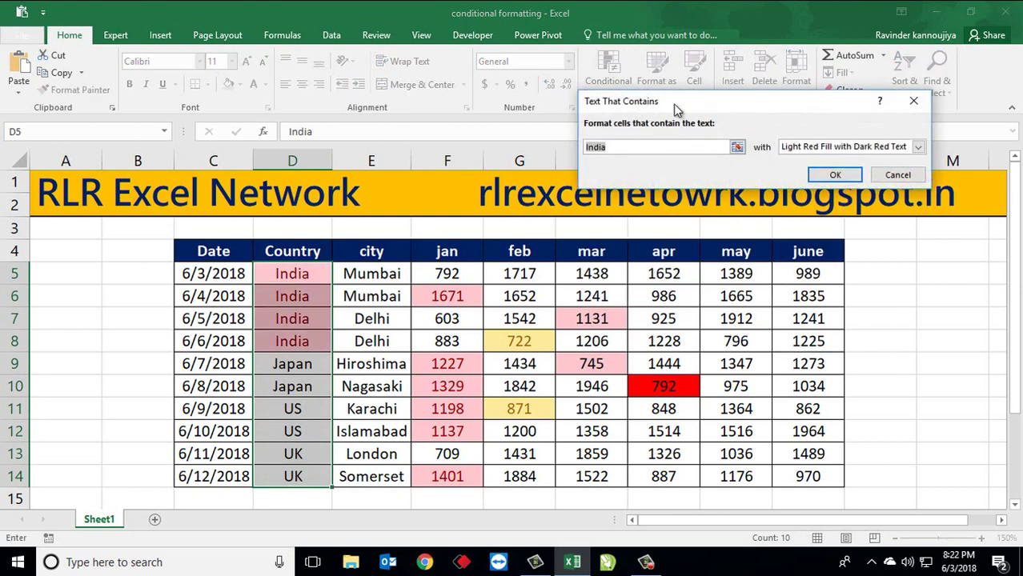
{"action": "type", "text": "UK"}
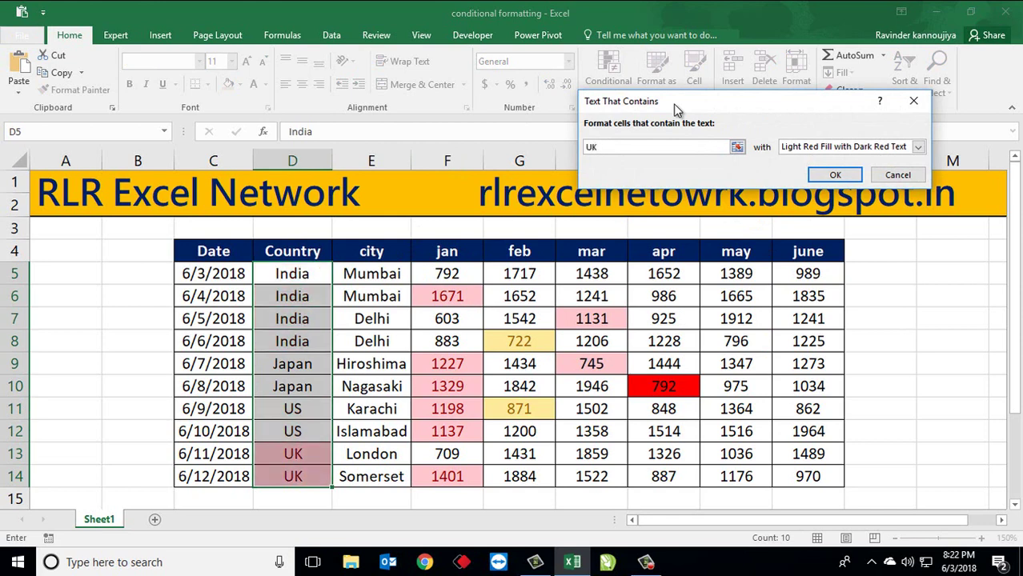
{"action": "left_click", "coordinate": [825, 148]}
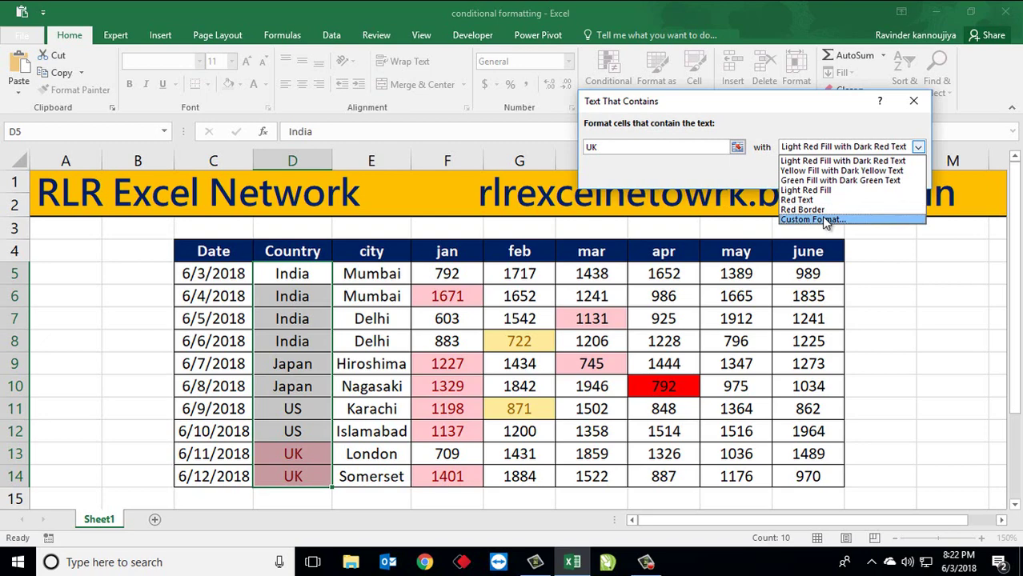
{"action": "left_click", "coordinate": [822, 219]}
Step: Set up a gradient fill going from dark gold to green
{"action": "left_click_drag", "start_coordinate": [769, 11], "coordinate": [784, 57]}
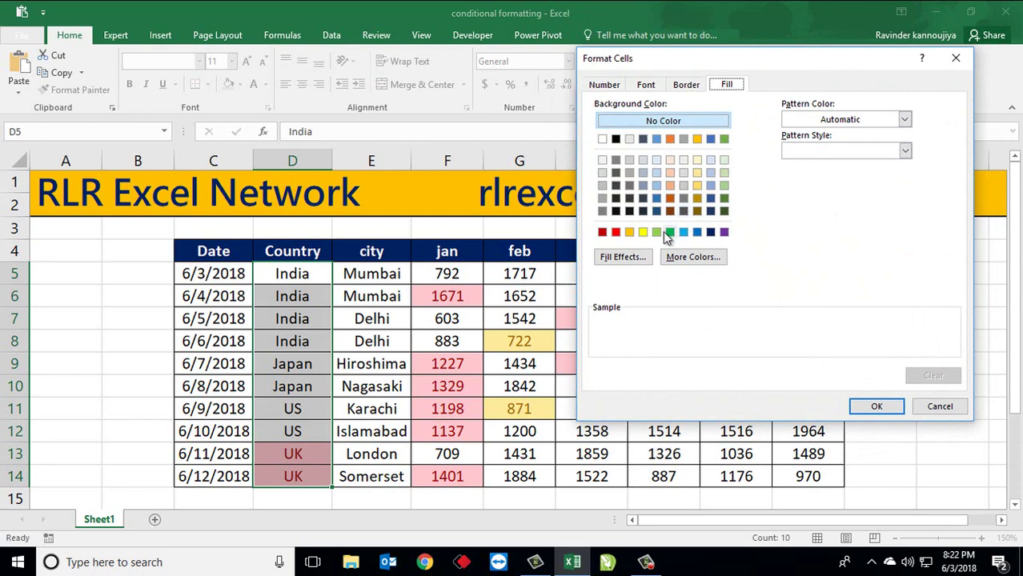
{"action": "left_click", "coordinate": [609, 257]}
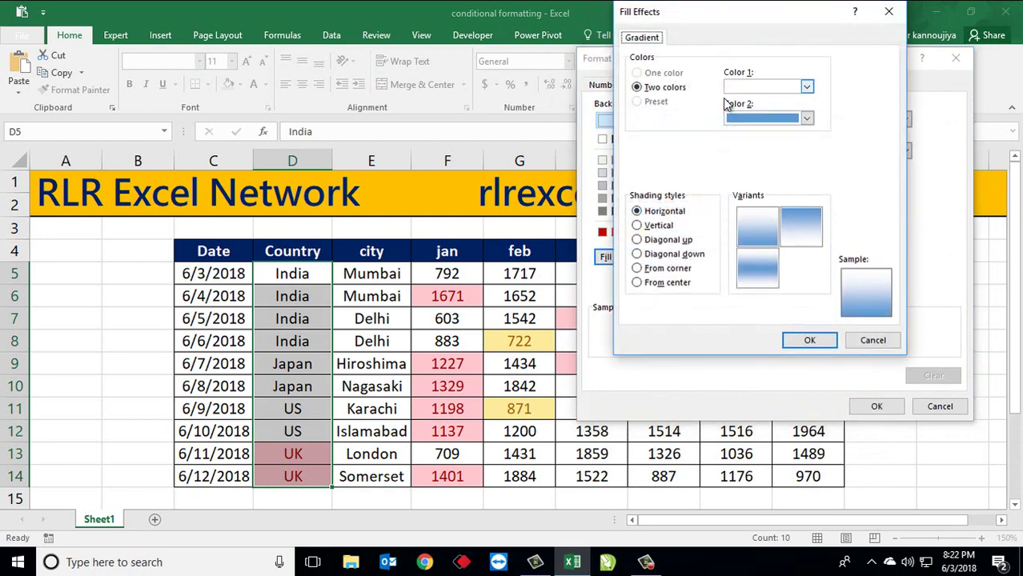
{"action": "left_click", "coordinate": [798, 90]}
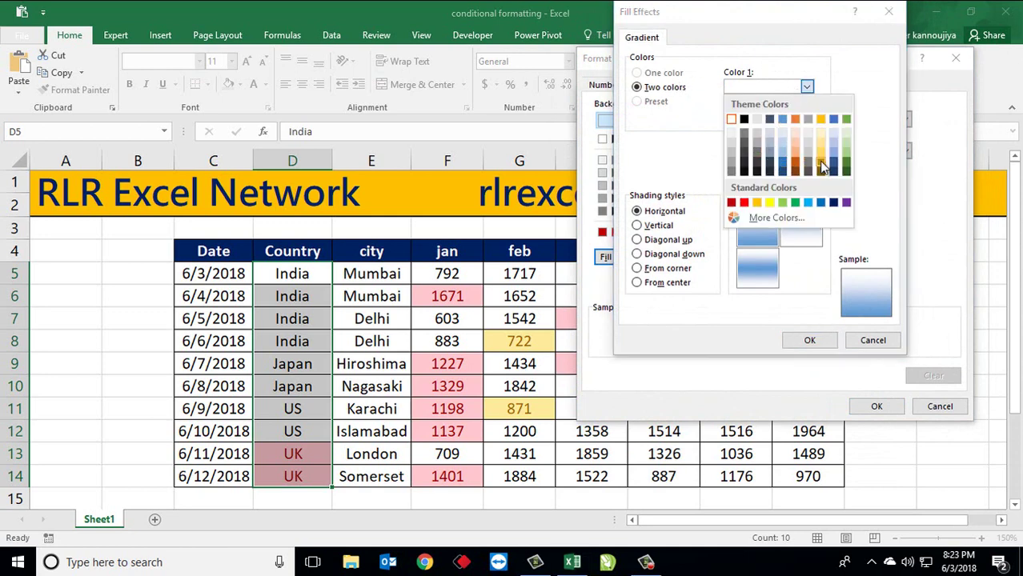
{"action": "left_click", "coordinate": [819, 161]}
{"action": "left_click", "coordinate": [783, 121]}
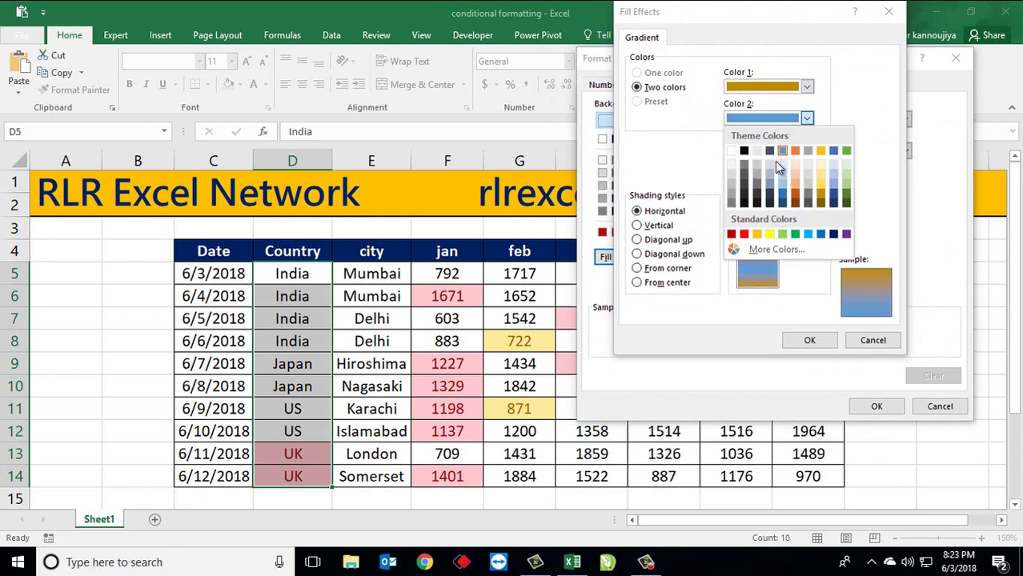
{"action": "left_click", "coordinate": [845, 197]}
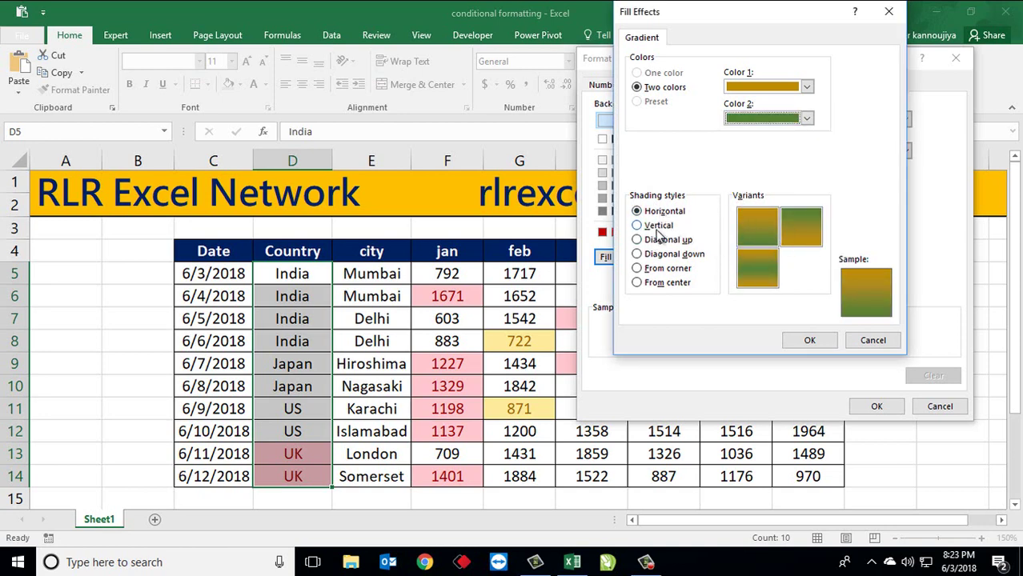
Step: Preview the shading styles, keep the horizontal gradient, and apply the UK rule
{"action": "left_click", "coordinate": [658, 230]}
{"action": "left_click", "coordinate": [667, 242]}
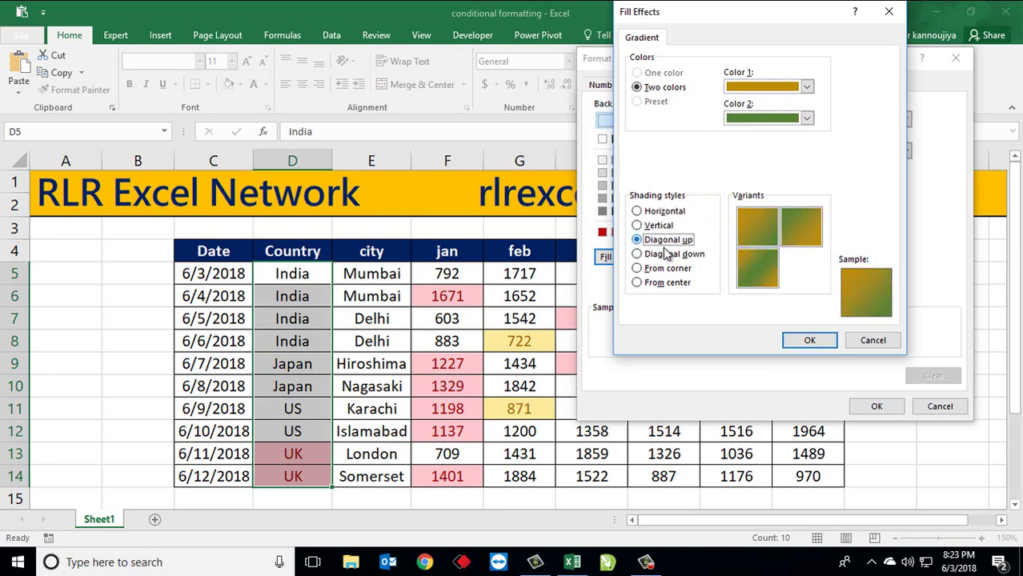
{"action": "left_click", "coordinate": [669, 257]}
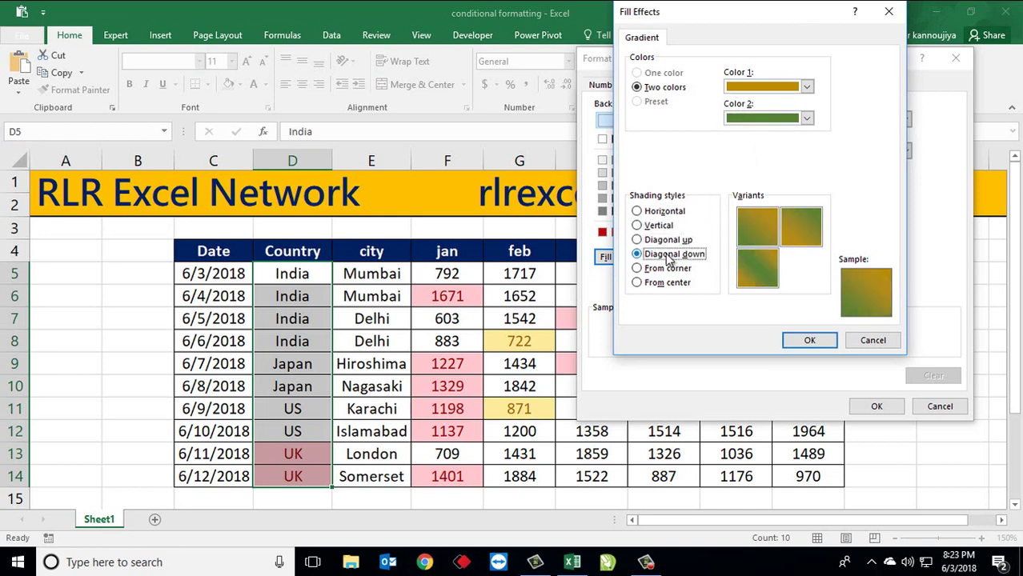
{"action": "left_click", "coordinate": [669, 269]}
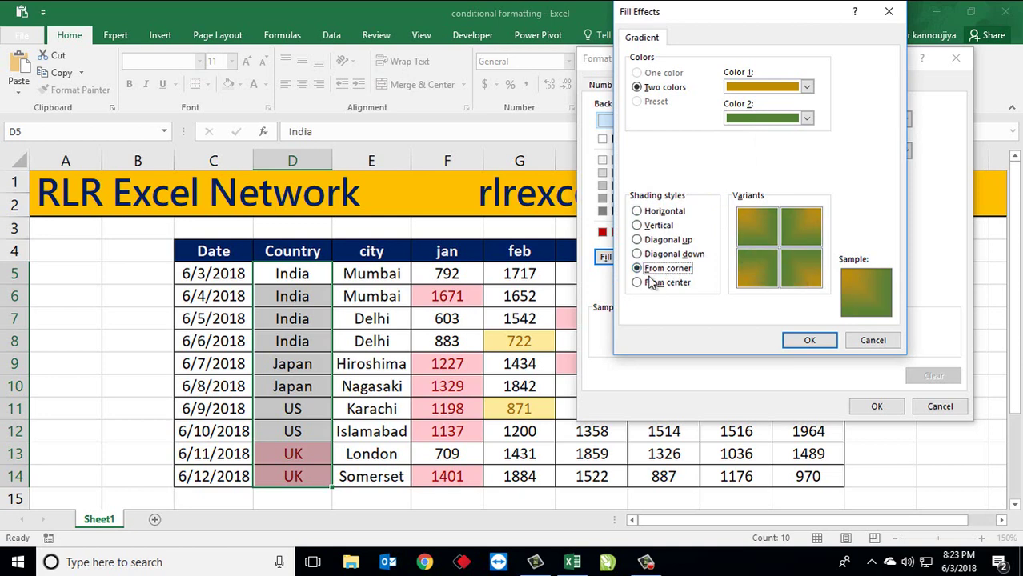
{"action": "left_click", "coordinate": [655, 212]}
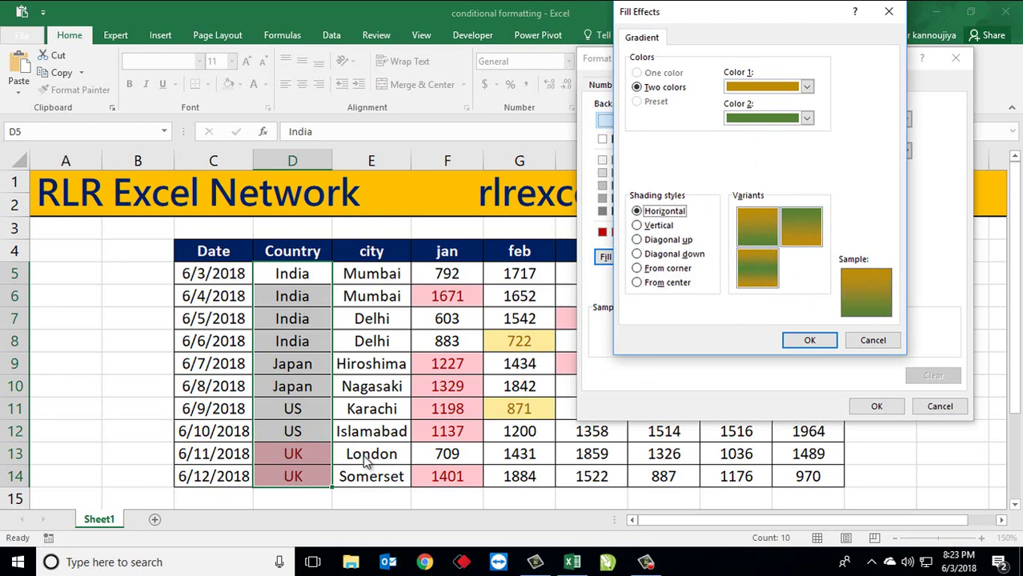
{"action": "left_click", "coordinate": [809, 341]}
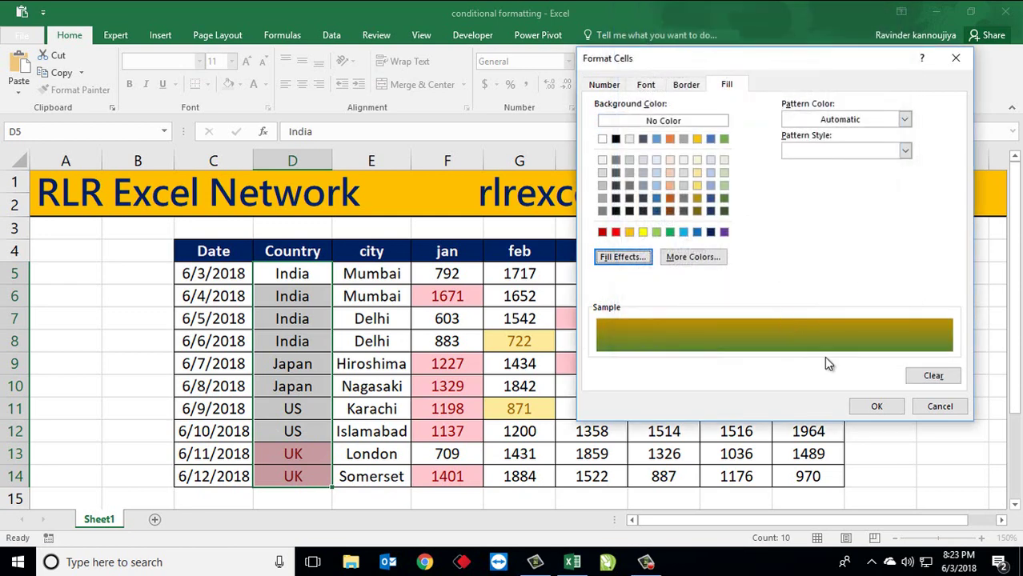
{"action": "left_click", "coordinate": [877, 406]}
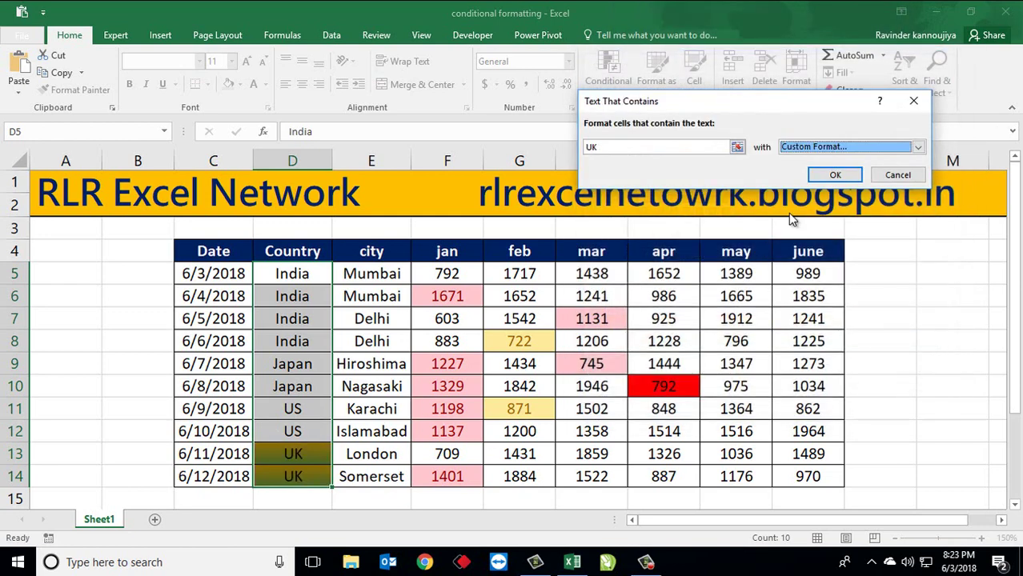
{"action": "left_click", "coordinate": [835, 175]}
{"action": "left_click", "coordinate": [293, 363]}
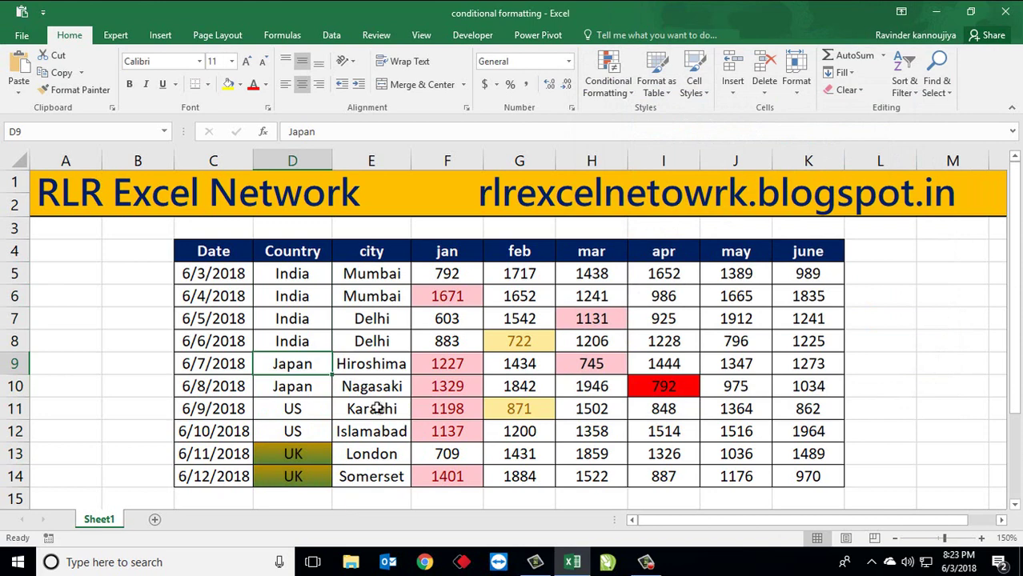
Step: Select the dates C5:C14 and start an A Date Occurring rule set to Today
{"action": "left_click_drag", "start_coordinate": [308, 281], "coordinate": [302, 469]}
{"action": "left_click", "coordinate": [298, 405]}
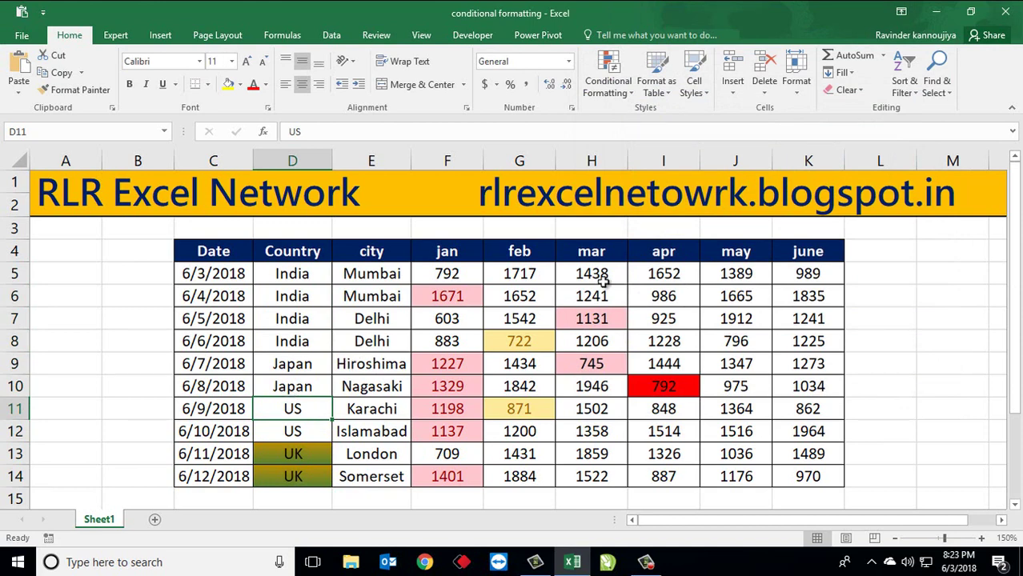
{"action": "left_click", "coordinate": [616, 92]}
{"action": "mouse_move", "coordinate": [658, 116]}
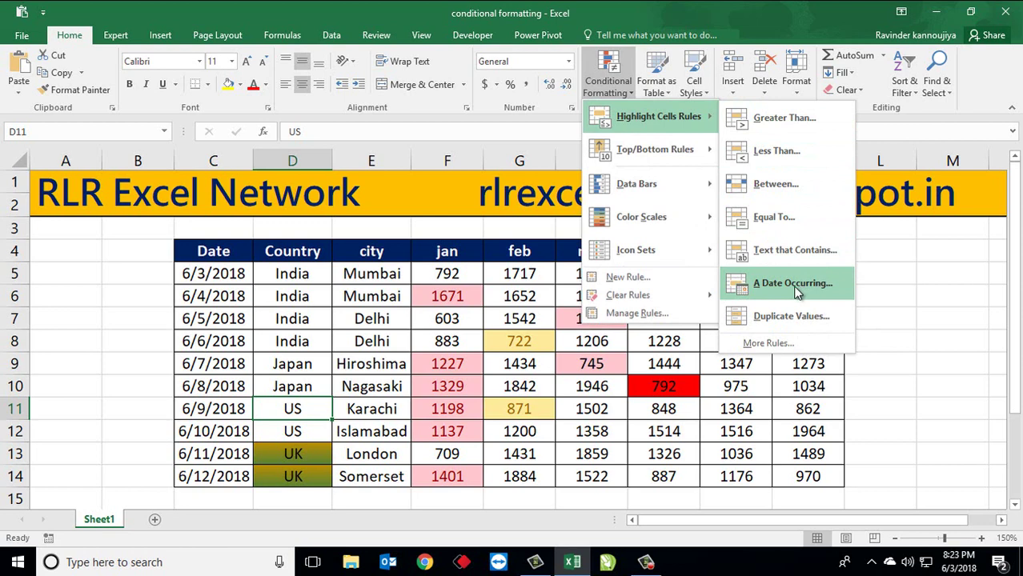
{"action": "left_click", "coordinate": [416, 376]}
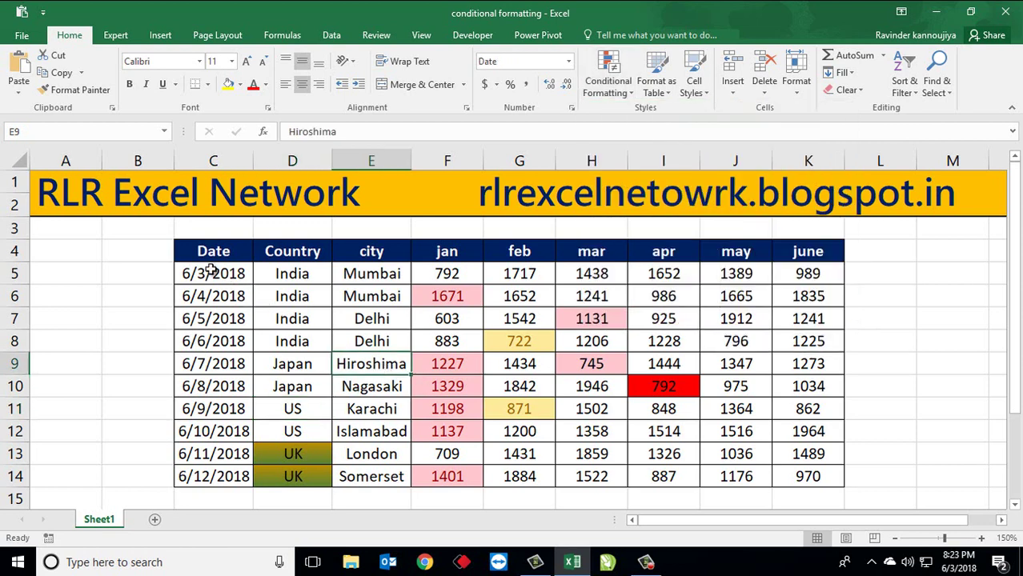
{"action": "left_click_drag", "start_coordinate": [212, 272], "coordinate": [231, 473]}
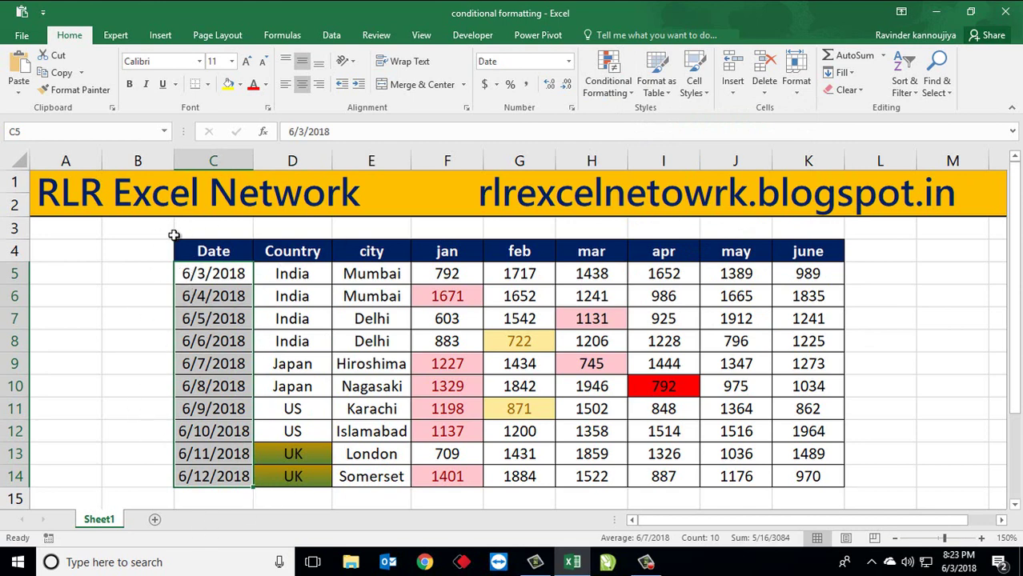
{"action": "left_click", "coordinate": [610, 67]}
{"action": "mouse_move", "coordinate": [658, 117]}
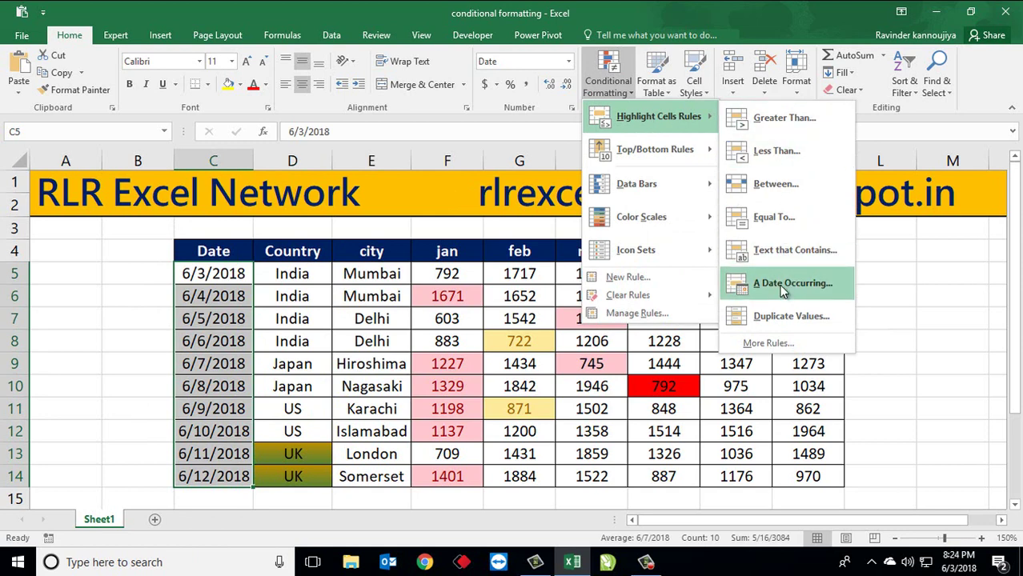
{"action": "left_click", "coordinate": [783, 289]}
{"action": "left_click_drag", "start_coordinate": [768, 83], "coordinate": [661, 238]}
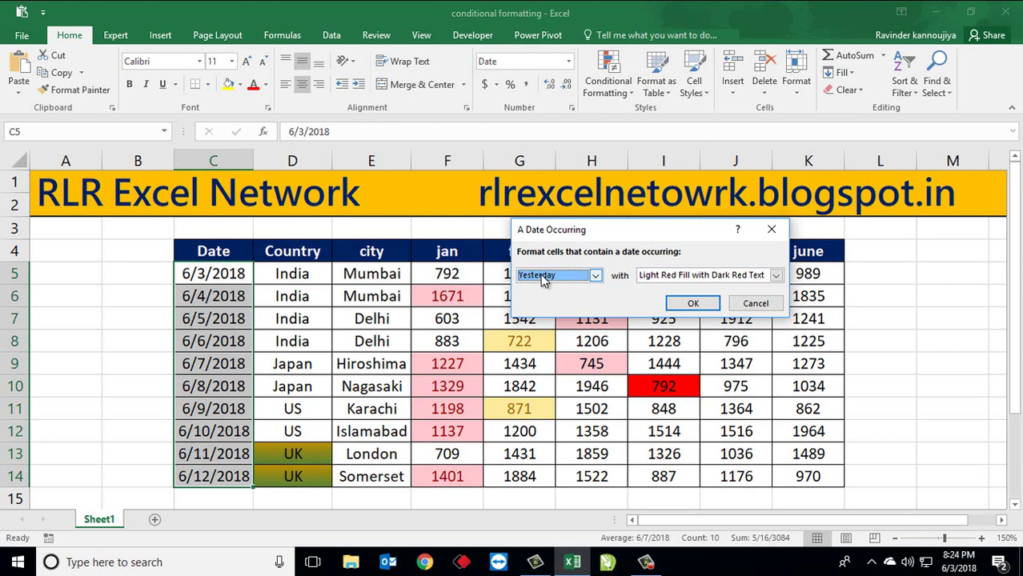
{"action": "left_click", "coordinate": [543, 279]}
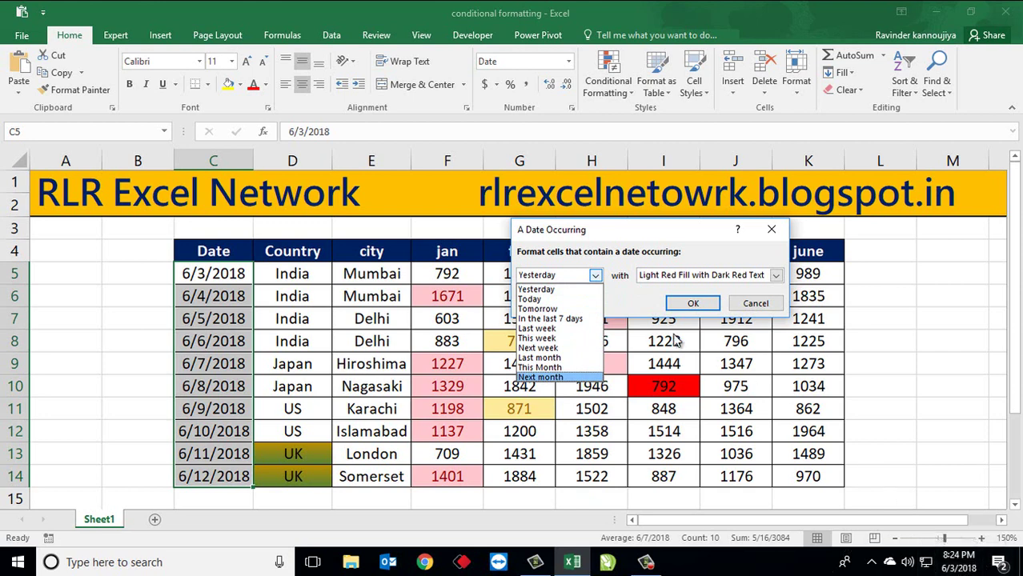
{"action": "left_click", "coordinate": [533, 300]}
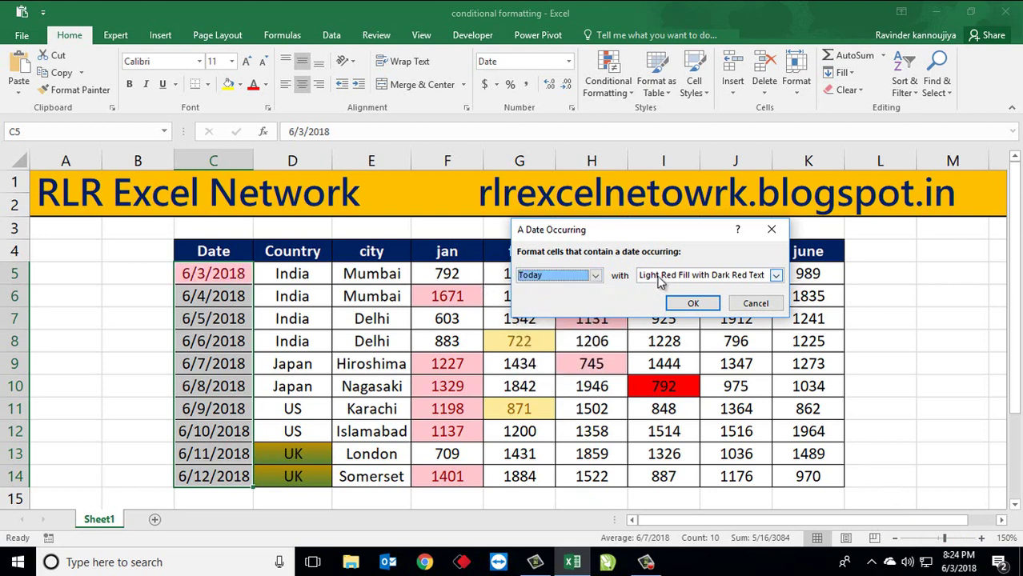
Step: Give the Today rule a custom light gold-to-green gradient fill and apply it
{"action": "left_click", "coordinate": [775, 274]}
{"action": "left_click", "coordinate": [672, 350]}
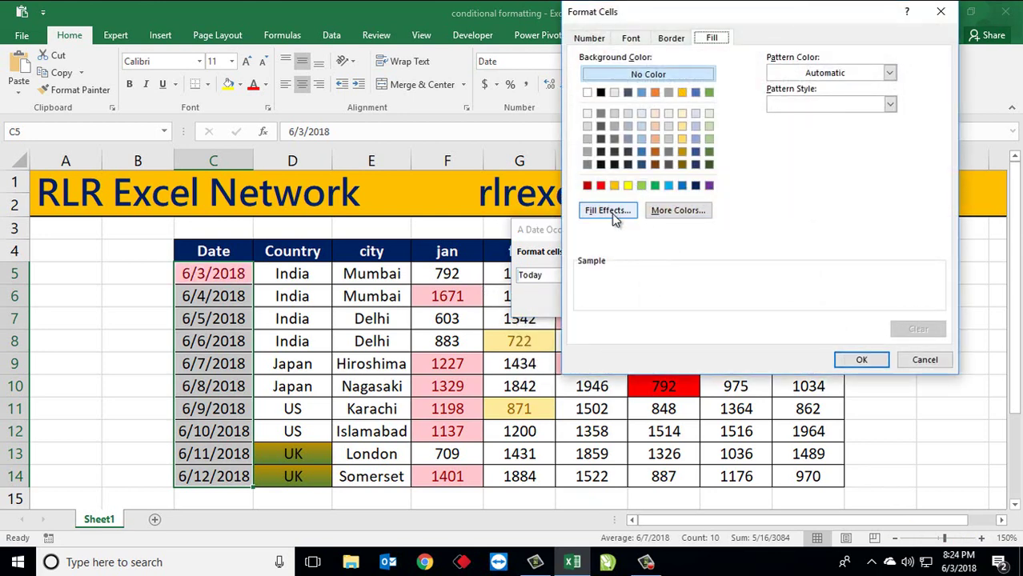
{"action": "left_click", "coordinate": [610, 213]}
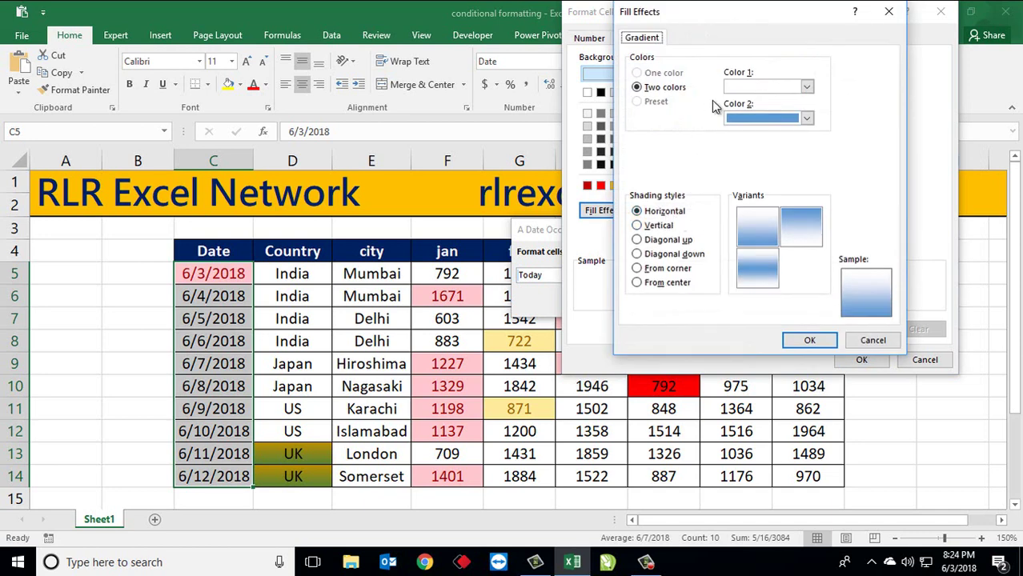
{"action": "left_click", "coordinate": [806, 86]}
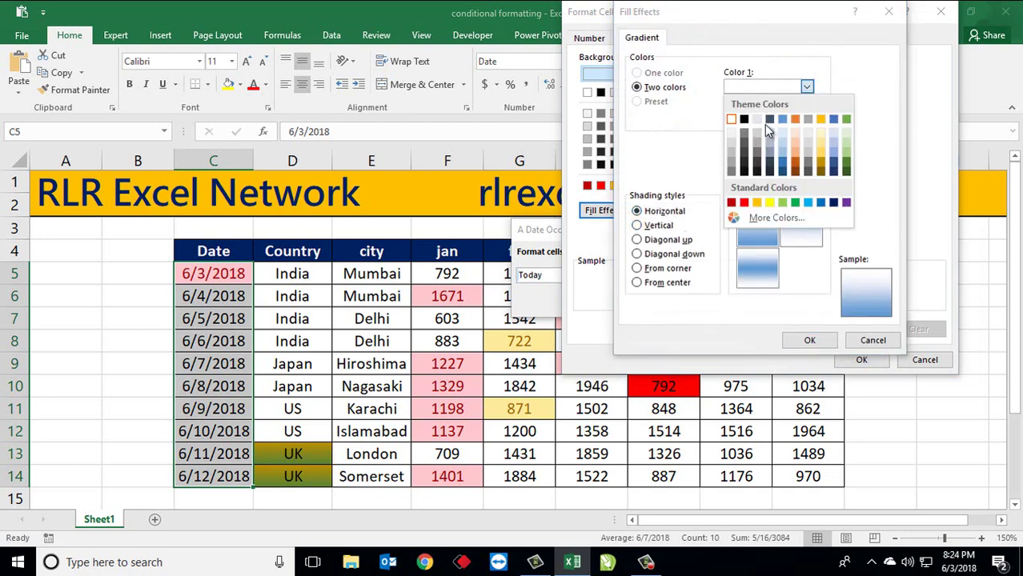
{"action": "left_click", "coordinate": [820, 149]}
{"action": "left_click", "coordinate": [806, 117]}
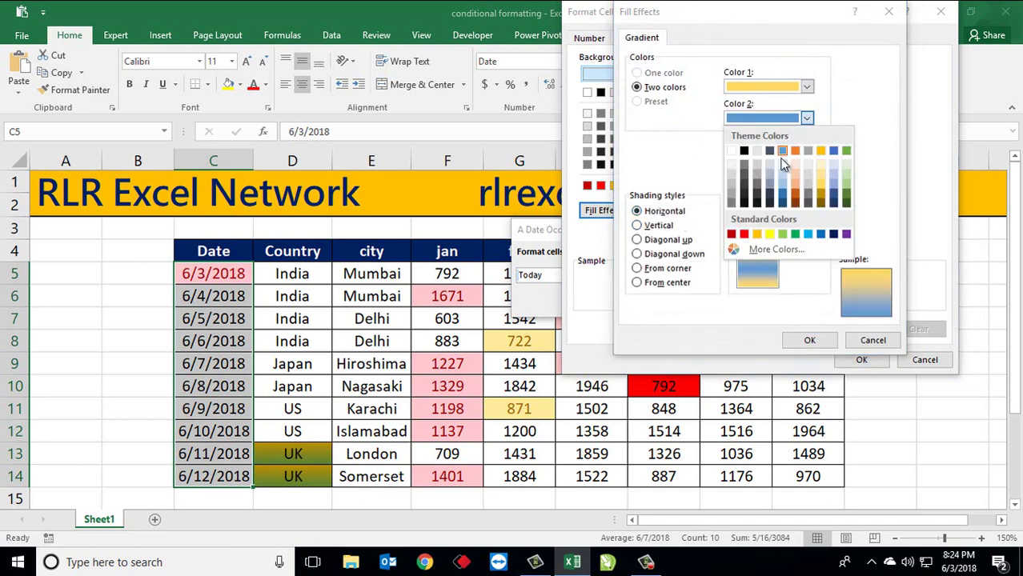
{"action": "left_click", "coordinate": [792, 234]}
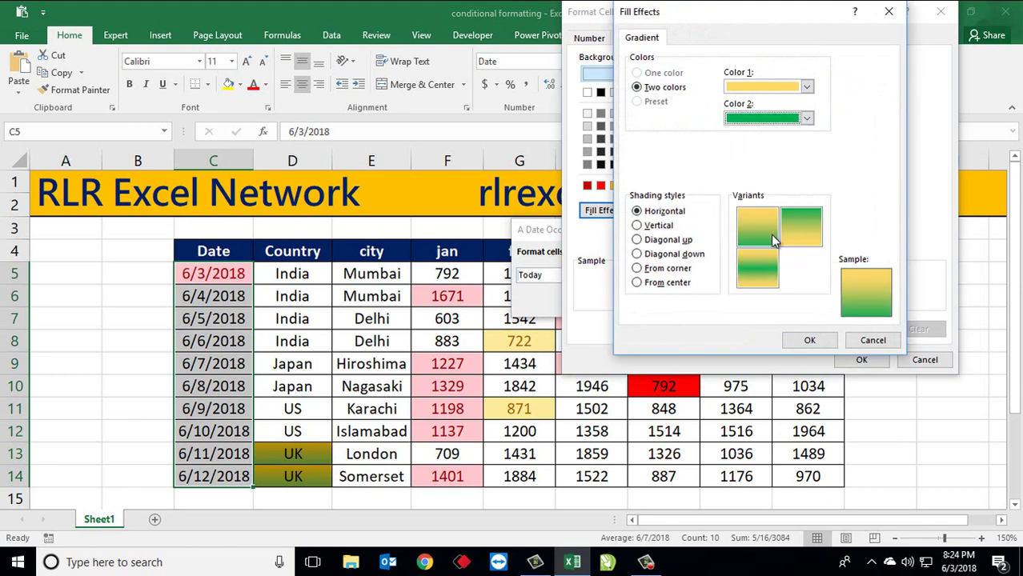
{"action": "left_click", "coordinate": [811, 340]}
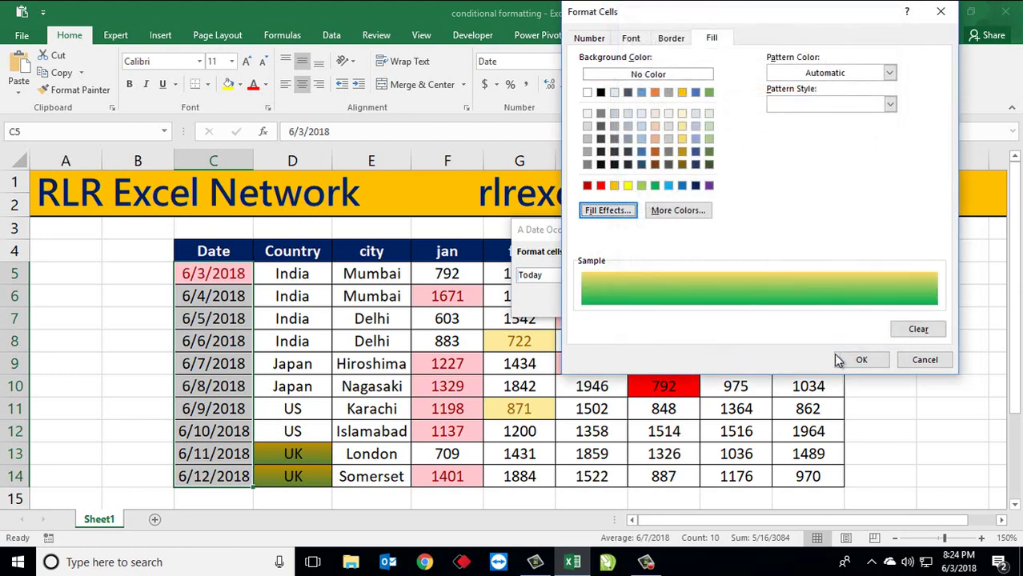
{"action": "left_click", "coordinate": [860, 359]}
{"action": "left_click", "coordinate": [693, 304]}
Step: Select the June figures K5:K14 and show the Highlight Cells Rules choices
{"action": "left_click", "coordinate": [265, 319]}
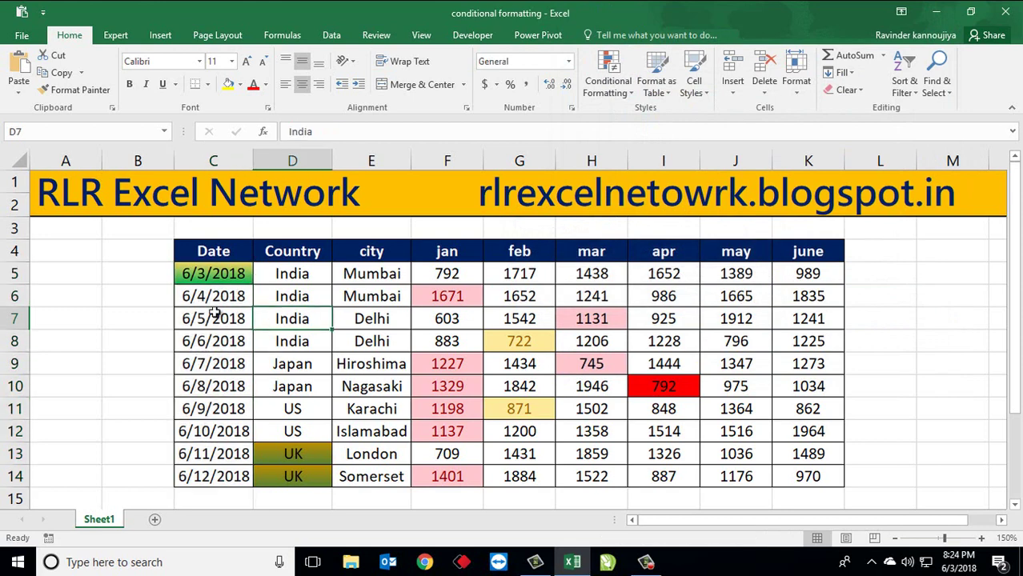
{"action": "mouse_move", "coordinate": [201, 273]}
{"action": "left_mouse_down"}
{"action": "mouse_move", "coordinate": [223, 414]}
{"action": "mouse_move", "coordinate": [213, 476]}
{"action": "left_mouse_up"}
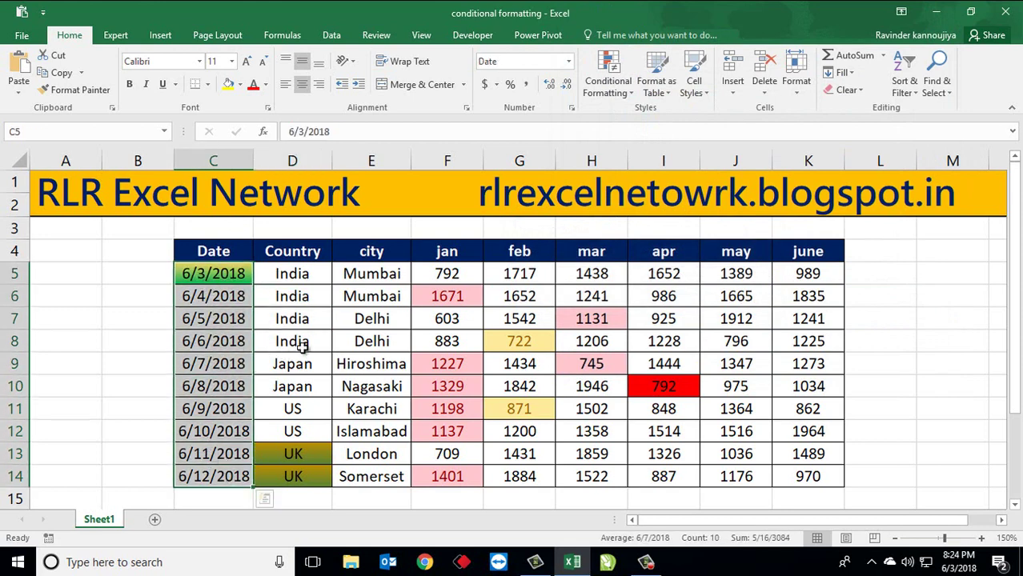
{"action": "left_click", "coordinate": [608, 76]}
{"action": "mouse_move", "coordinate": [659, 117]}
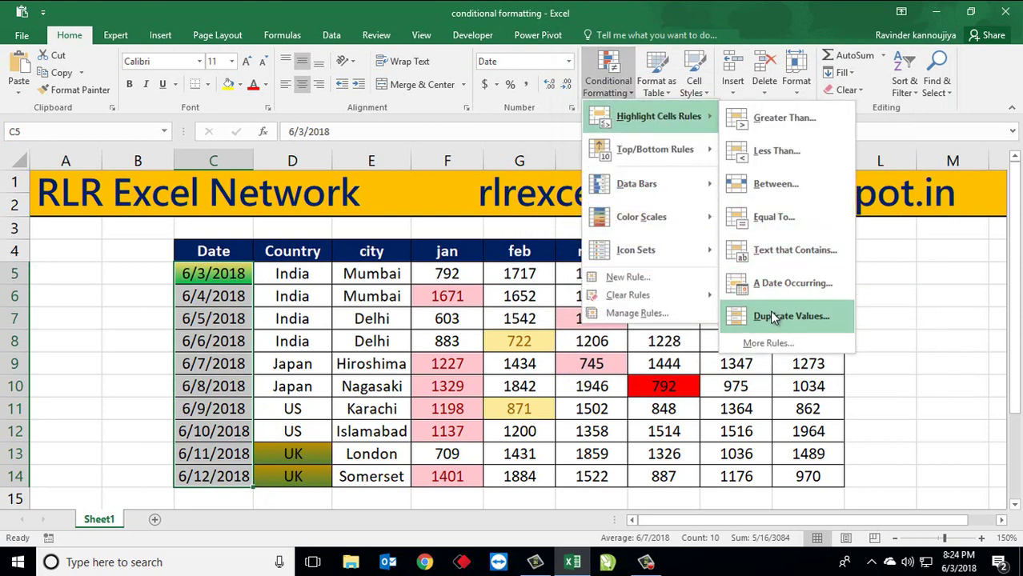
{"action": "left_click", "coordinate": [528, 297]}
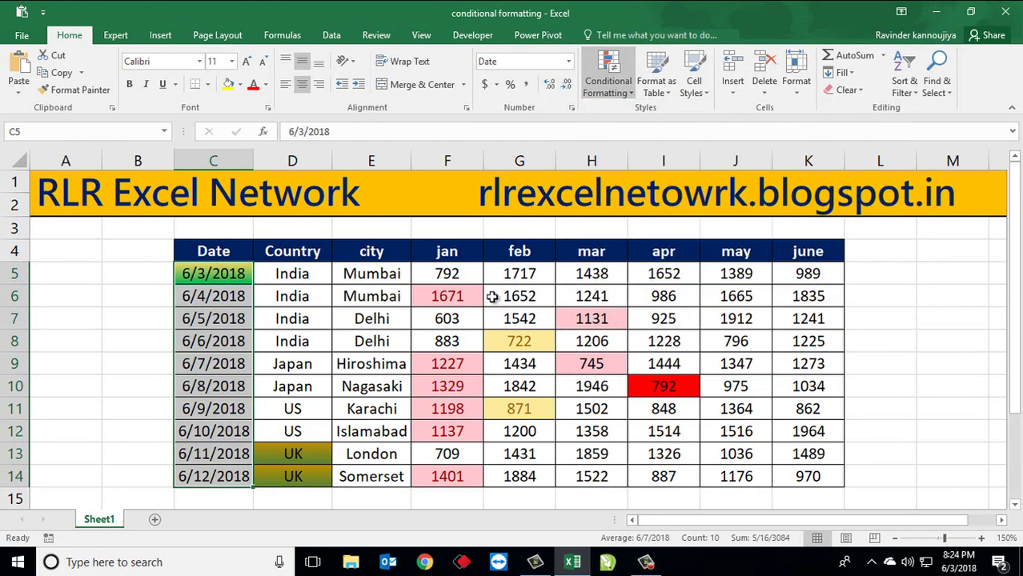
{"action": "left_click", "coordinate": [833, 274]}
{"action": "left_click_drag", "start_coordinate": [833, 296], "coordinate": [809, 477]}
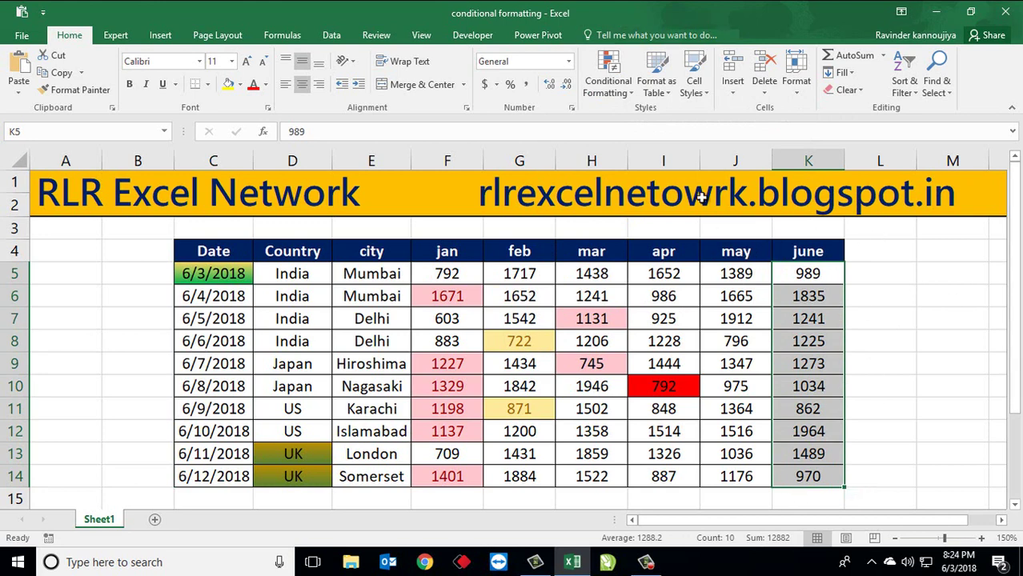
{"action": "left_click", "coordinate": [608, 76]}
{"action": "mouse_move", "coordinate": [658, 117]}
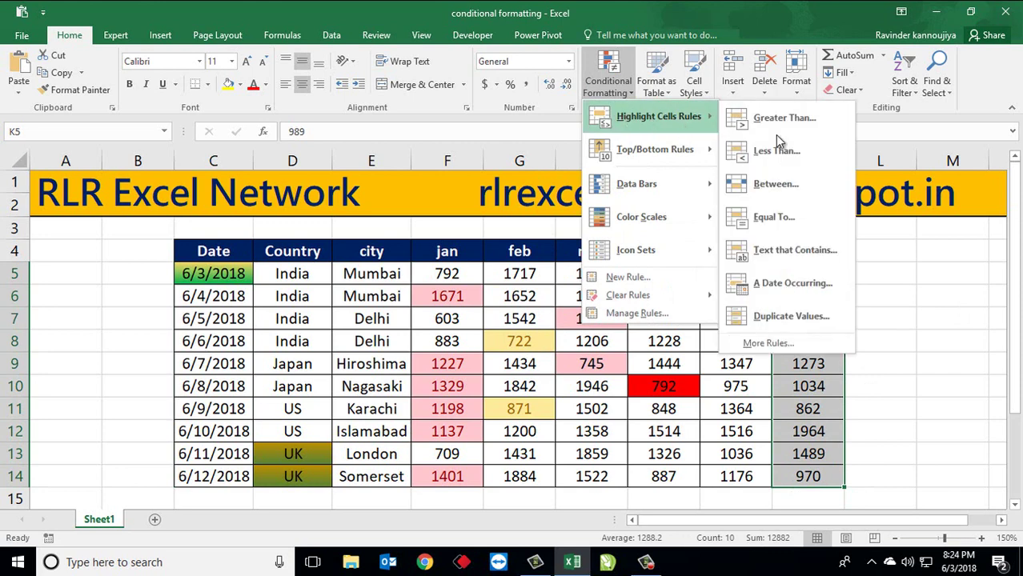
Step: Start a Duplicate Values rule, briefly trying Unique before settling on Duplicate
{"action": "left_click", "coordinate": [795, 317]}
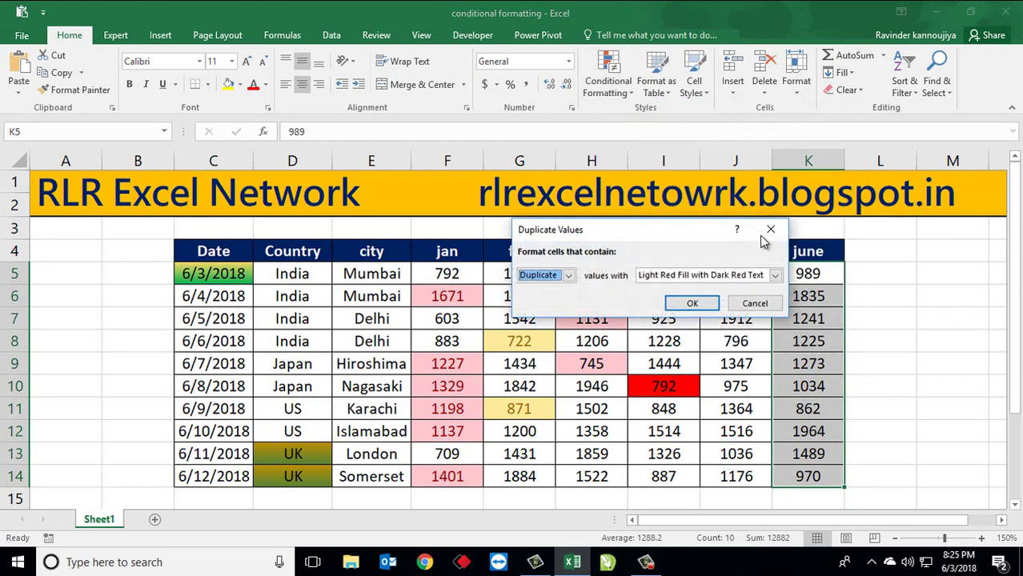
{"action": "left_click_drag", "start_coordinate": [586, 229], "coordinate": [305, 218]}
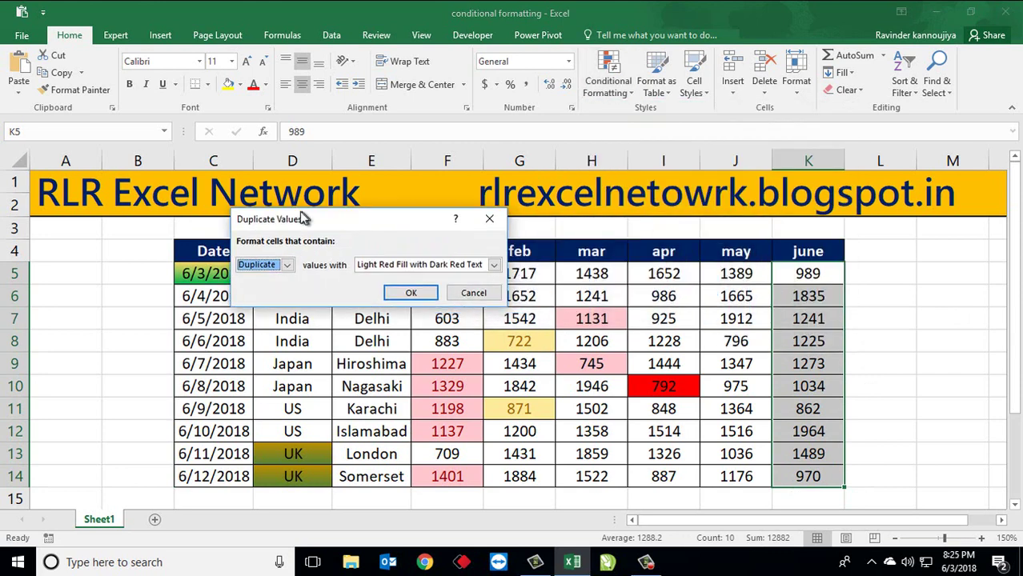
{"action": "left_click", "coordinate": [286, 264]}
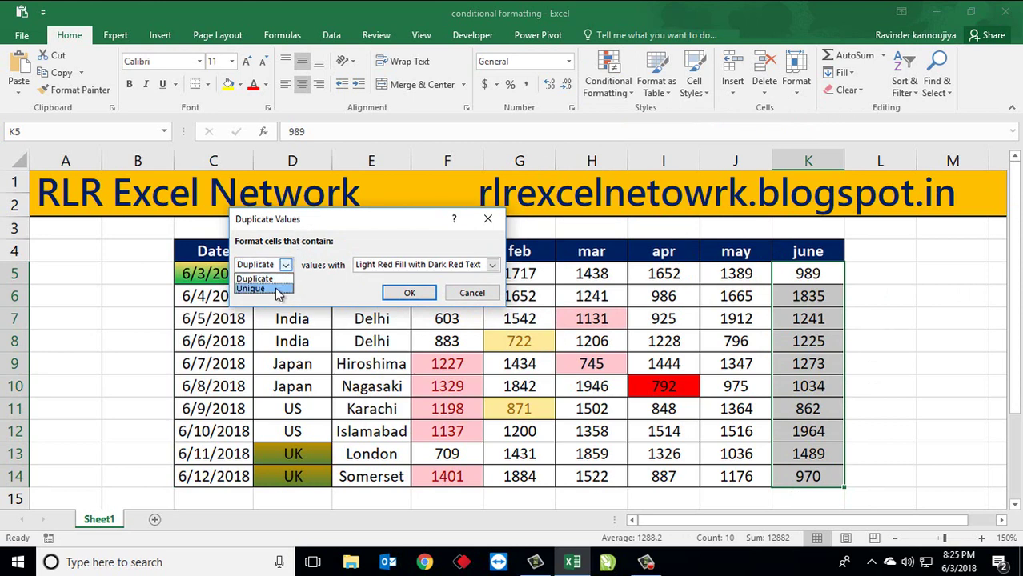
{"action": "left_click", "coordinate": [277, 290]}
{"action": "left_click", "coordinate": [286, 264]}
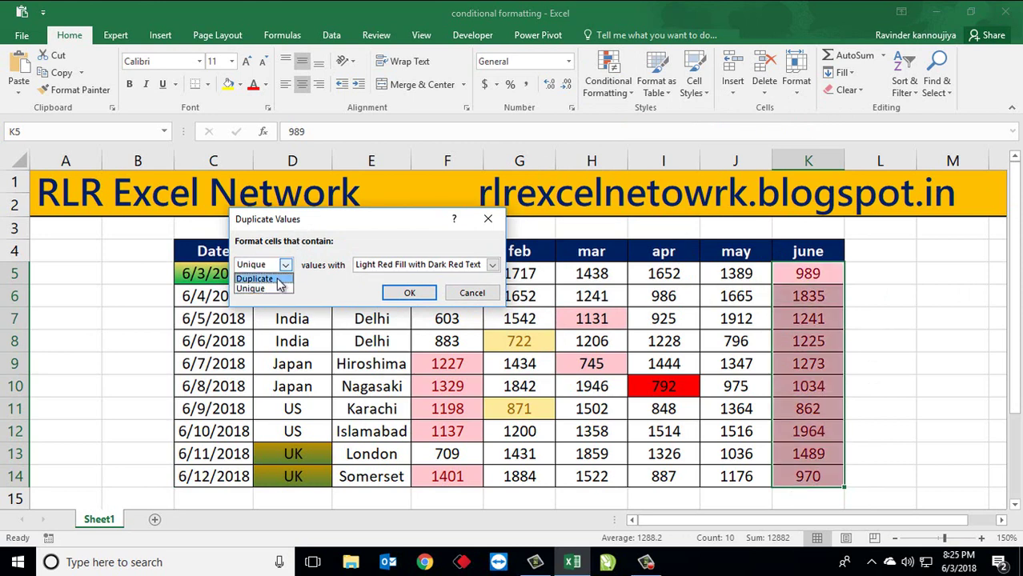
{"action": "left_click", "coordinate": [278, 280]}
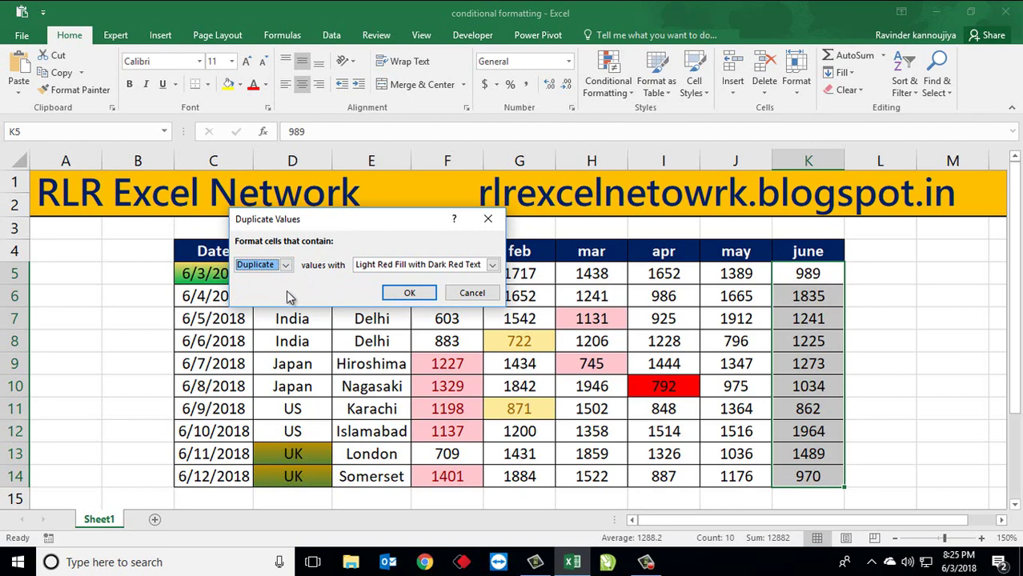
Step: Choose a custom format with a dark red fill colour from More Colors
{"action": "left_click", "coordinate": [392, 265]}
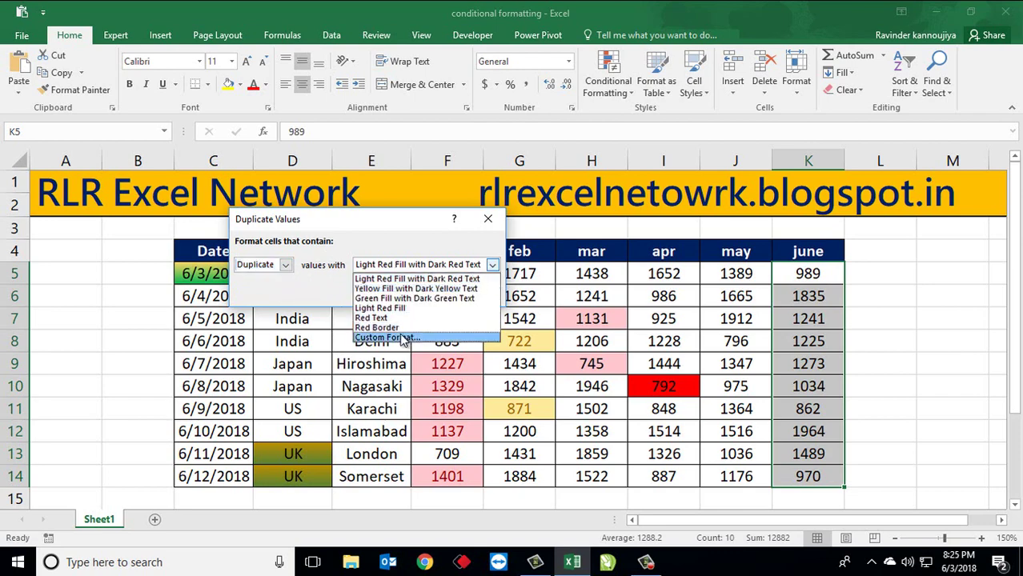
{"action": "left_click", "coordinate": [386, 337]}
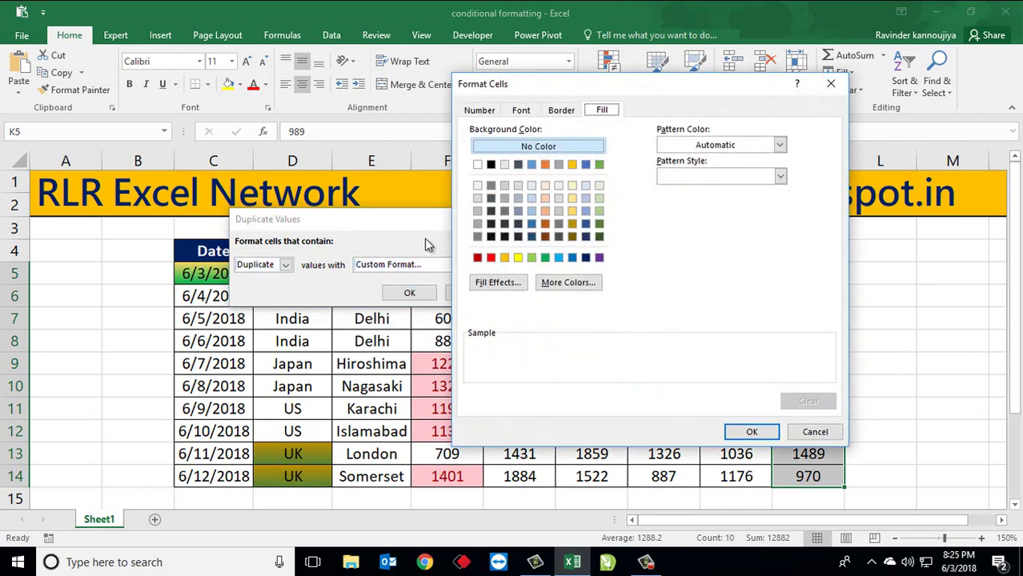
{"action": "left_click", "coordinate": [561, 281]}
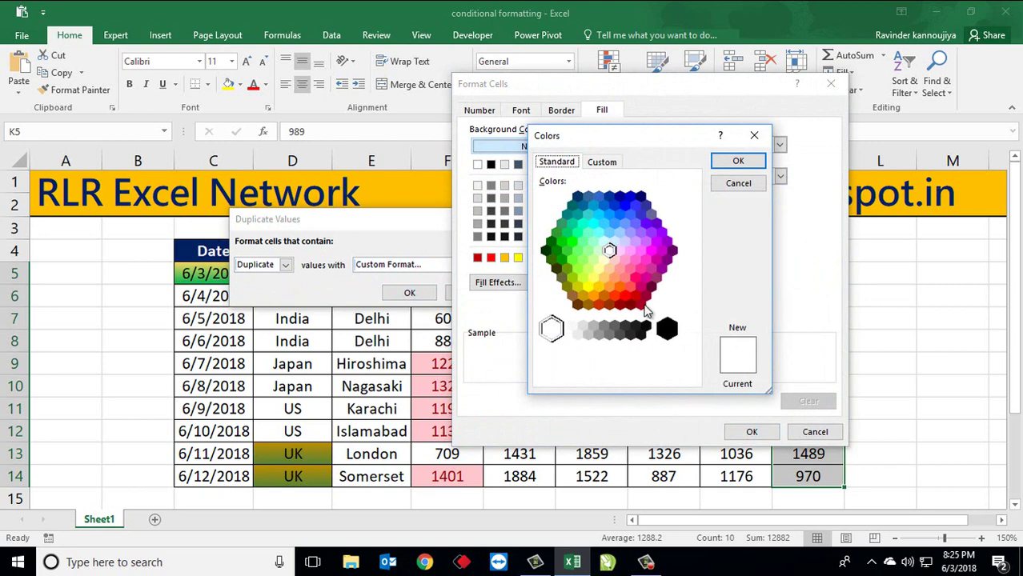
{"action": "left_click", "coordinate": [640, 305]}
{"action": "left_click", "coordinate": [737, 161]}
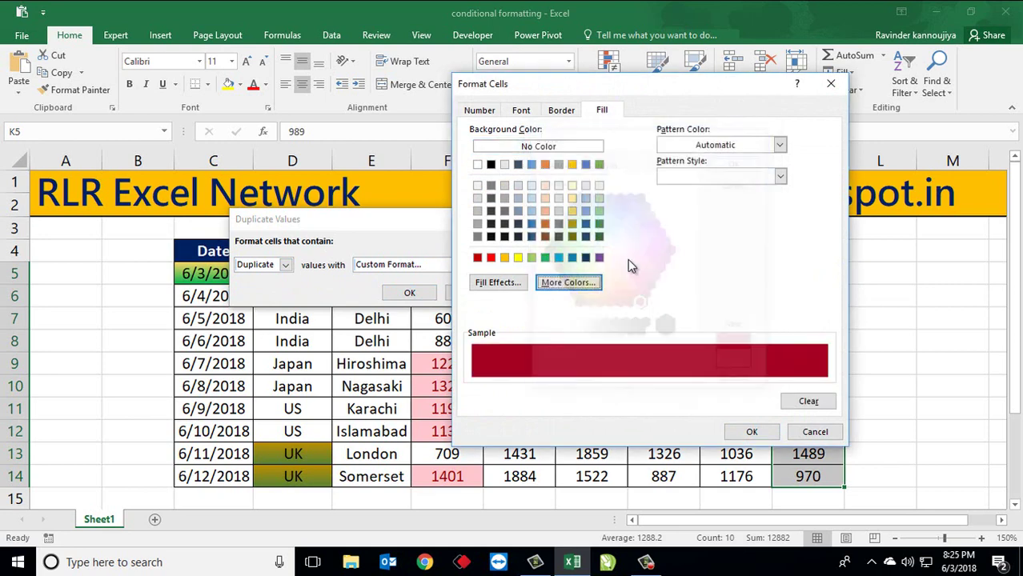
Step: Make the fill a dark green to red two-color gradient and apply the rule to June
{"action": "left_click", "coordinate": [492, 282]}
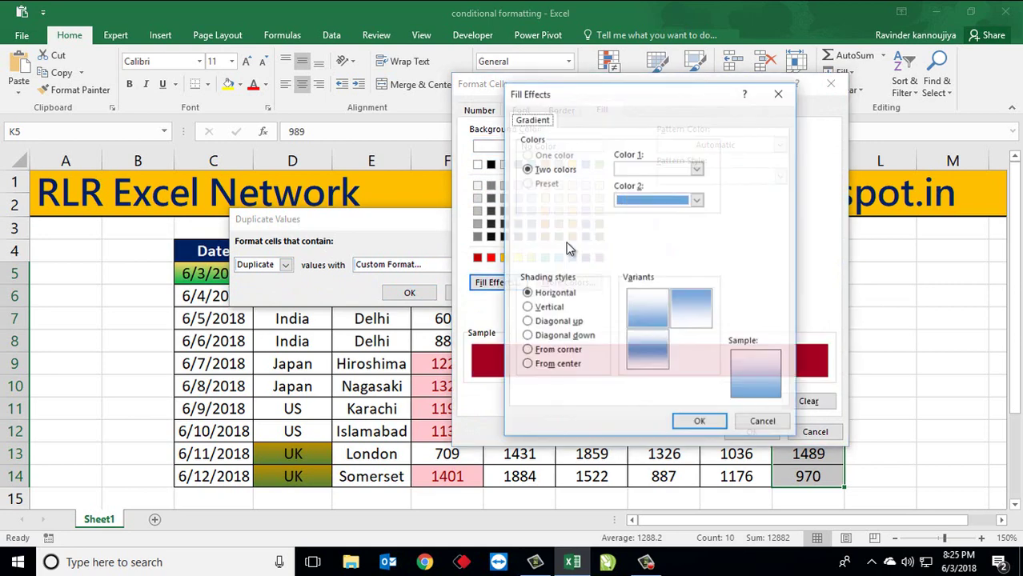
{"action": "left_click", "coordinate": [661, 173]}
{"action": "left_click", "coordinate": [735, 248]}
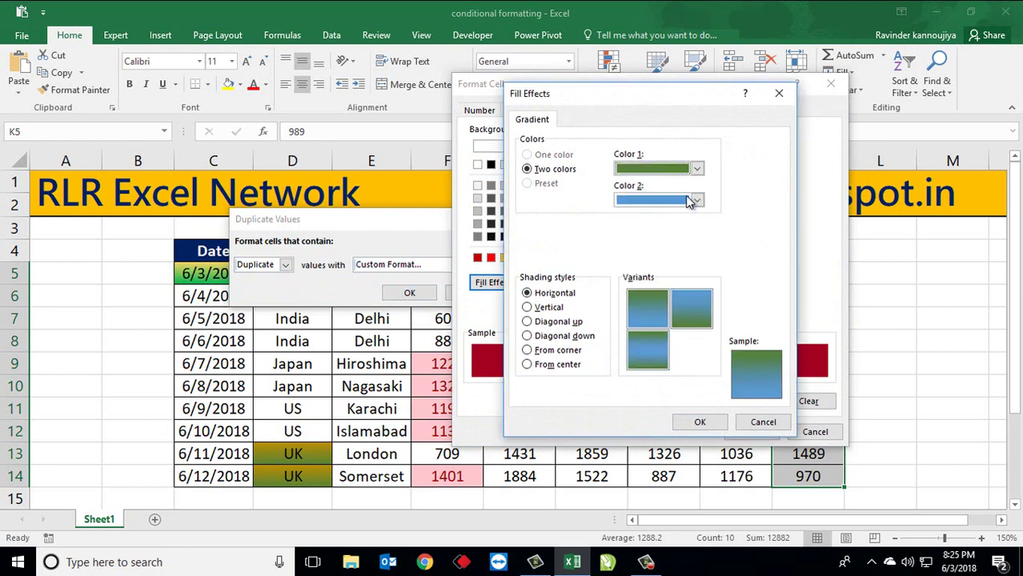
{"action": "left_click", "coordinate": [696, 200]}
{"action": "left_click", "coordinate": [632, 315]}
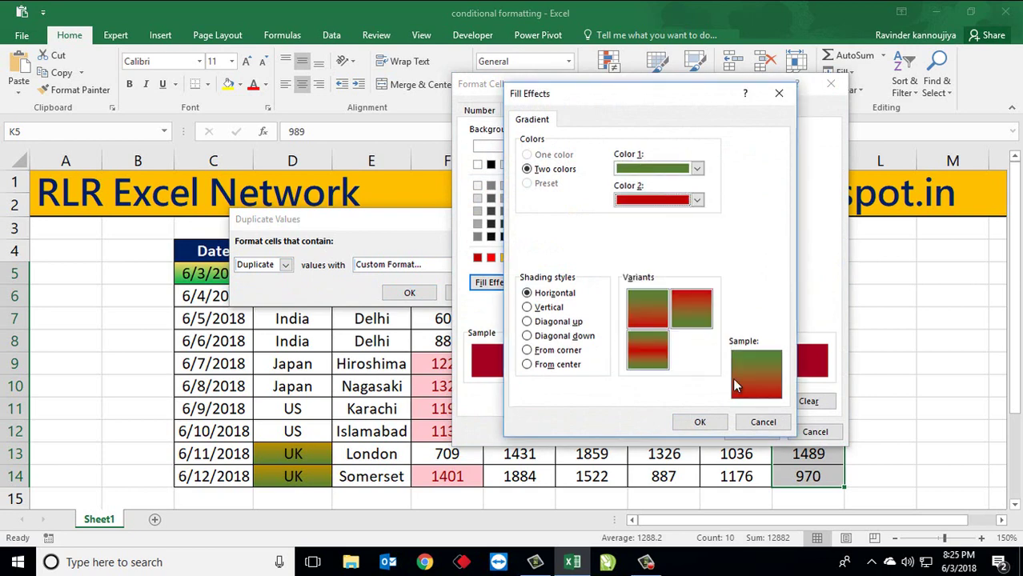
{"action": "left_click", "coordinate": [700, 423]}
{"action": "left_click", "coordinate": [752, 432]}
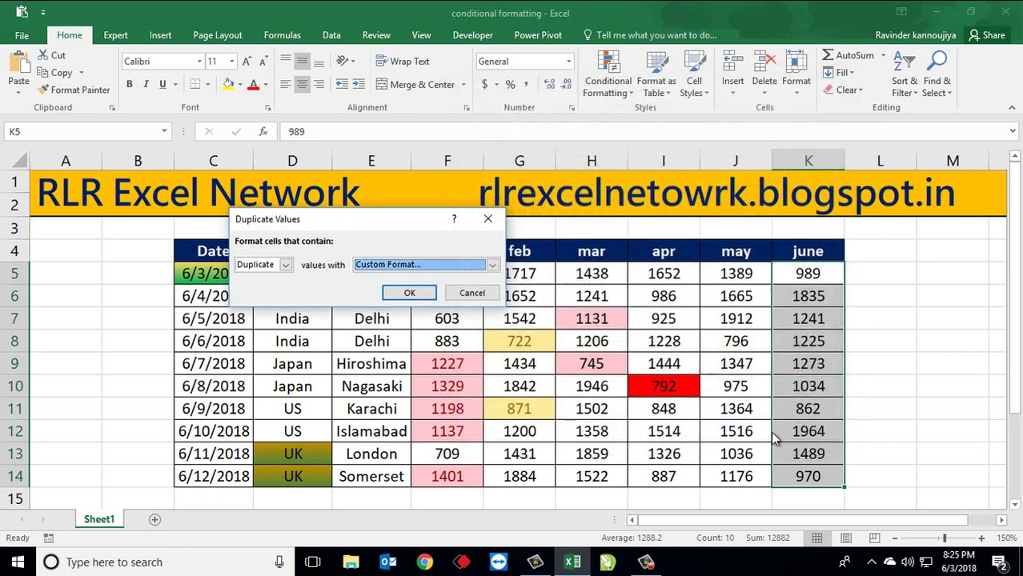
{"action": "left_click", "coordinate": [408, 292]}
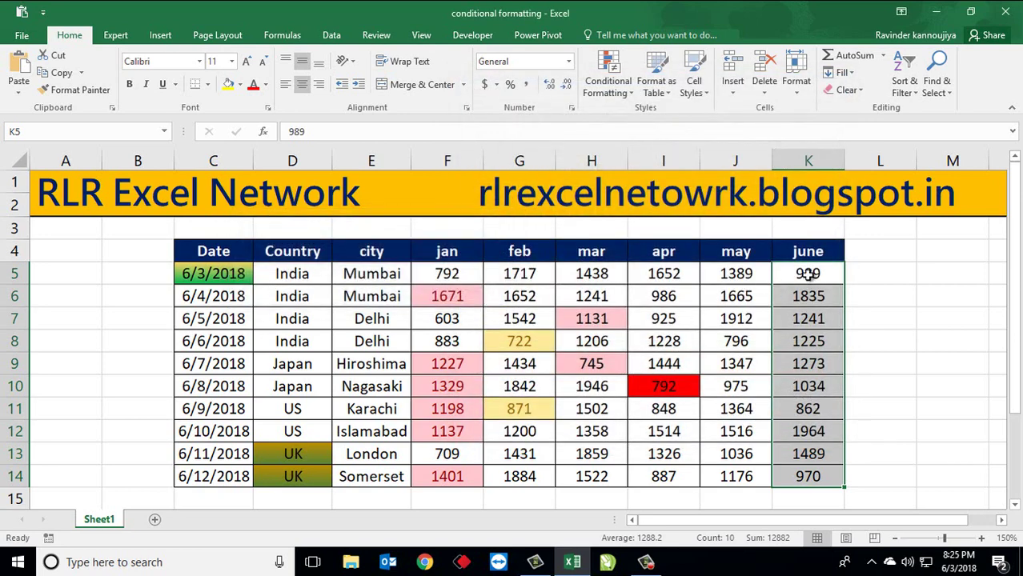
Step: Change the June value in K10 to 989
{"action": "left_click_drag", "start_coordinate": [808, 273], "coordinate": [810, 454]}
{"action": "left_click", "coordinate": [808, 402]}
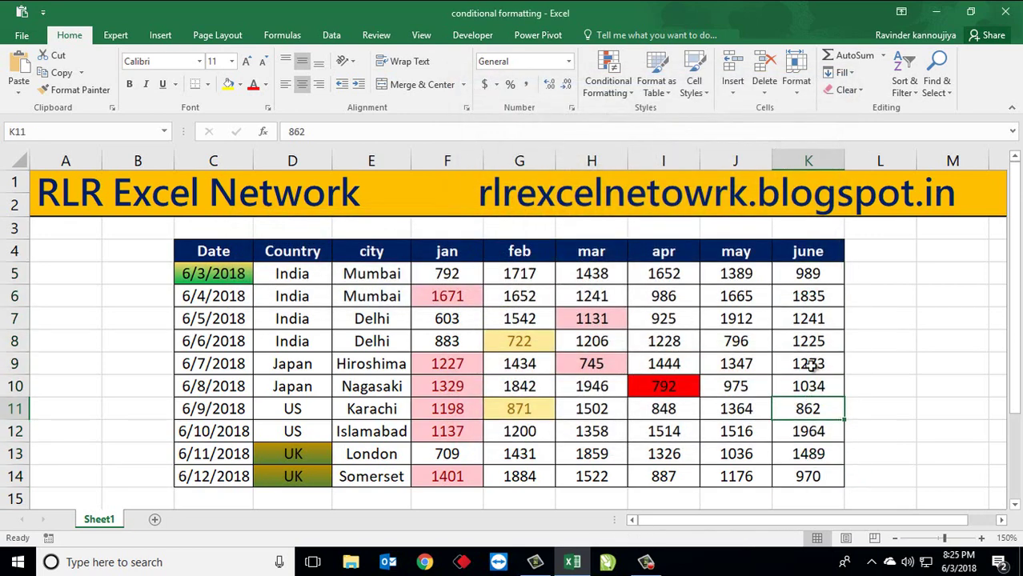
{"action": "left_click_drag", "start_coordinate": [809, 273], "coordinate": [811, 461]}
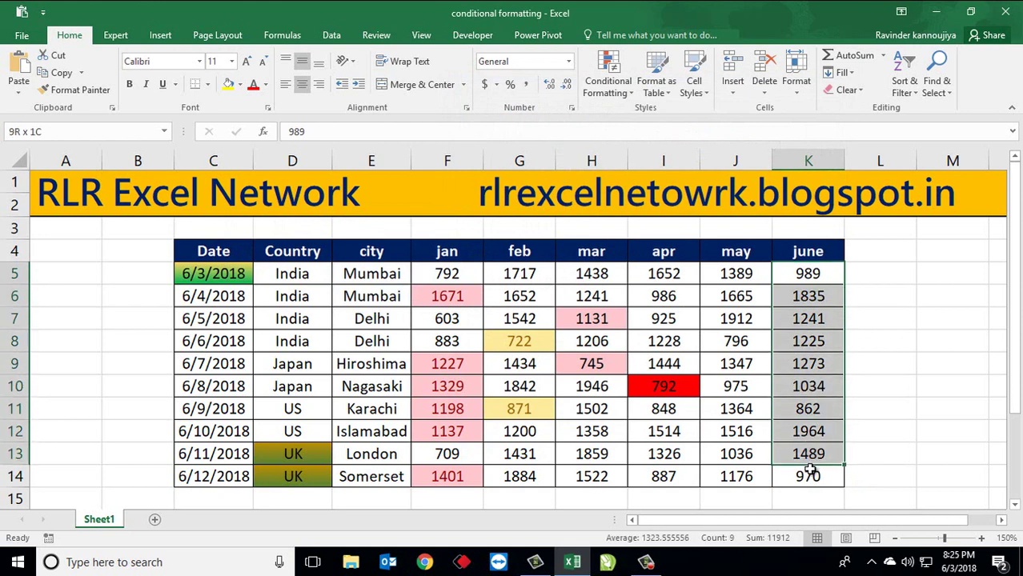
{"action": "left_click", "coordinate": [803, 366]}
{"action": "left_click", "coordinate": [814, 274]}
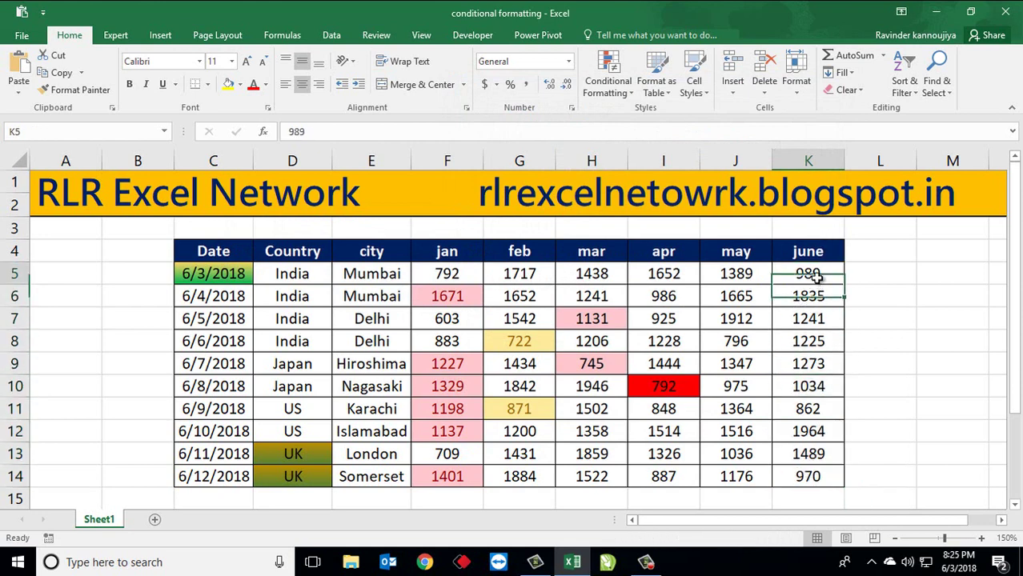
{"action": "key", "text": "Return"}
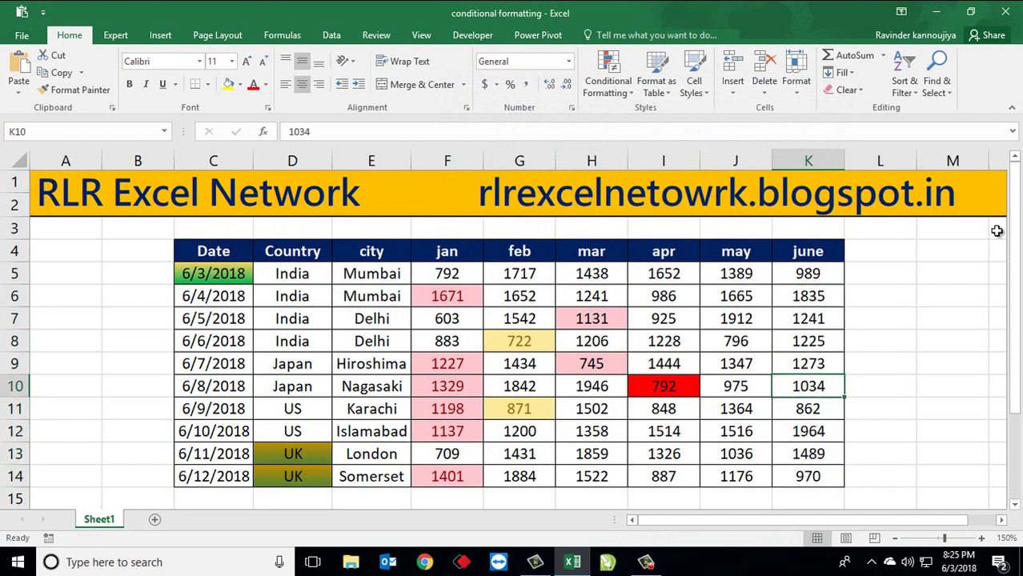
{"action": "type", "text": "989"}
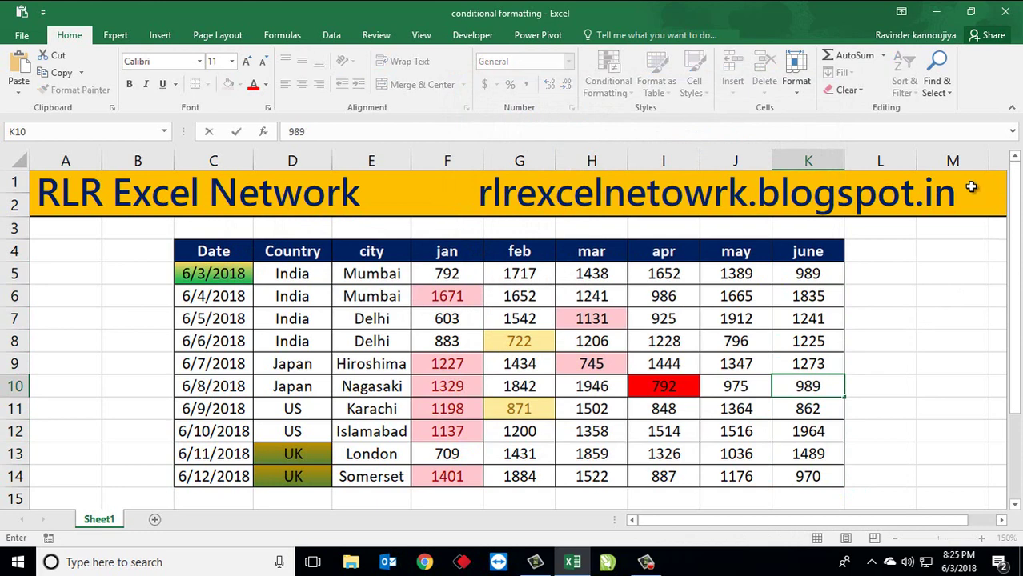
{"action": "key", "text": "Return"}
Step: Enter 1241 in K9, then select the June values to review the duplicate highlights
{"action": "key", "text": "Up"}
{"action": "key", "text": "Up"}
{"action": "key", "text": "Up"}
{"action": "key", "text": "Up"}
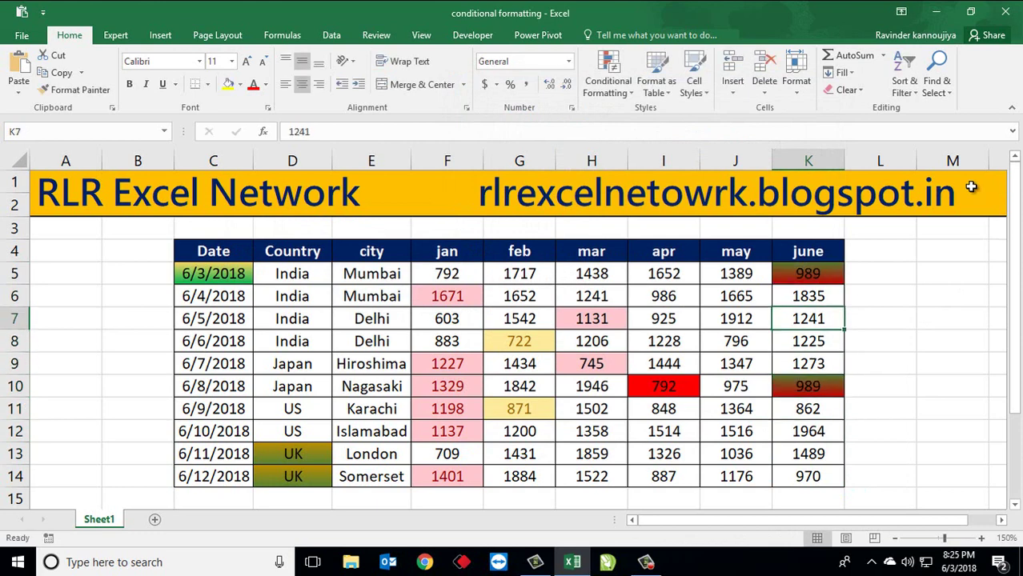
{"action": "key", "text": "Up"}
{"action": "key", "text": "Down"}
{"action": "key", "text": "Down"}
{"action": "key", "text": "Up"}
{"action": "key", "text": "Down"}
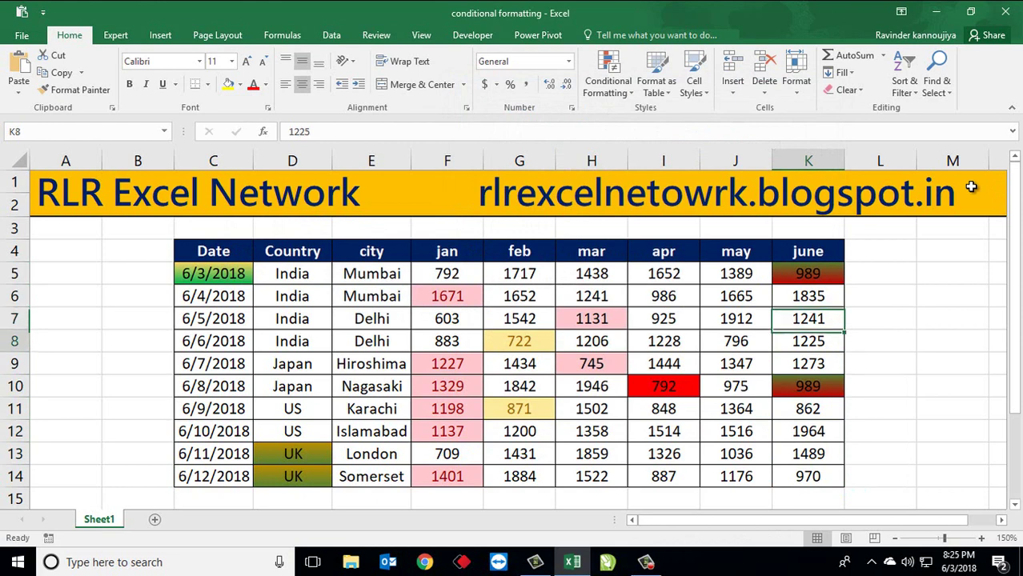
{"action": "key", "text": "Down"}
{"action": "type", "text": "1241"}
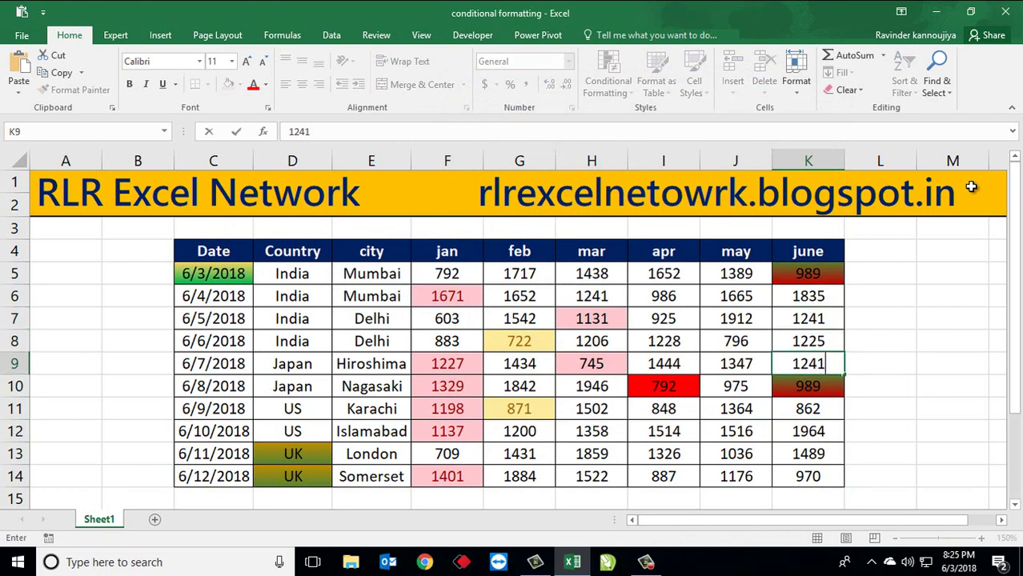
{"action": "key", "text": "Return"}
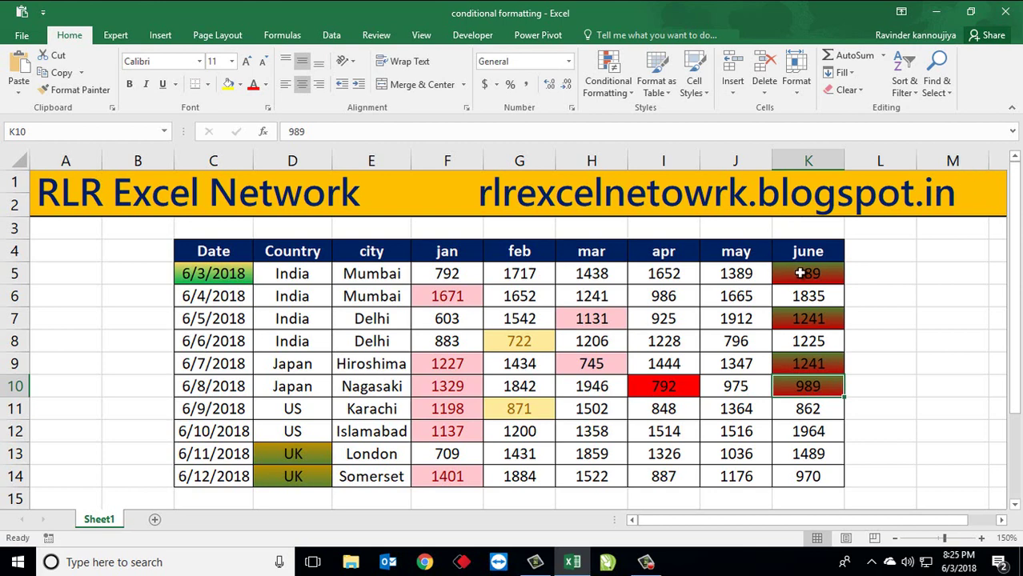
{"action": "left_click_drag", "start_coordinate": [806, 275], "coordinate": [827, 472]}
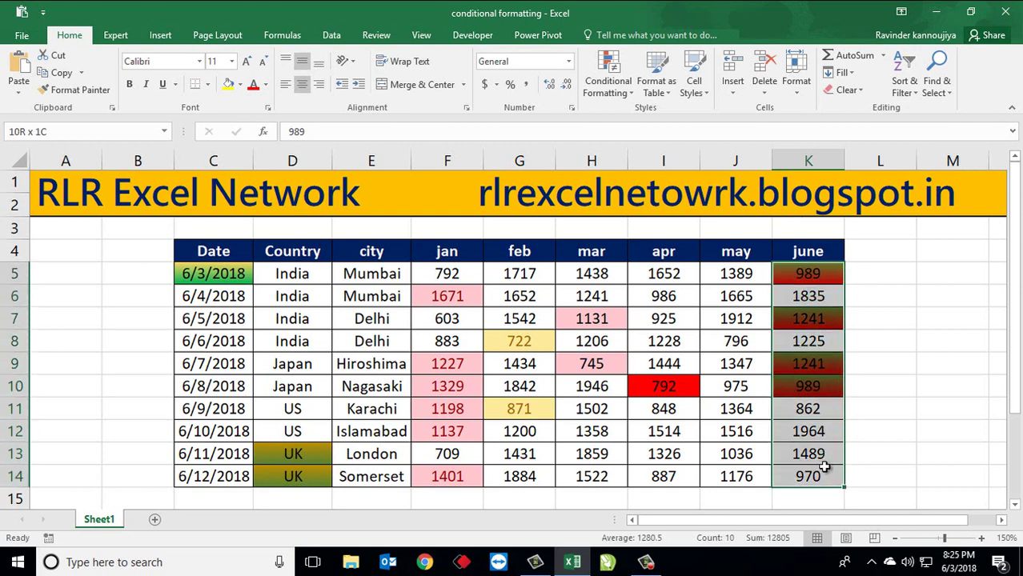
{"action": "left_click", "coordinate": [760, 296]}
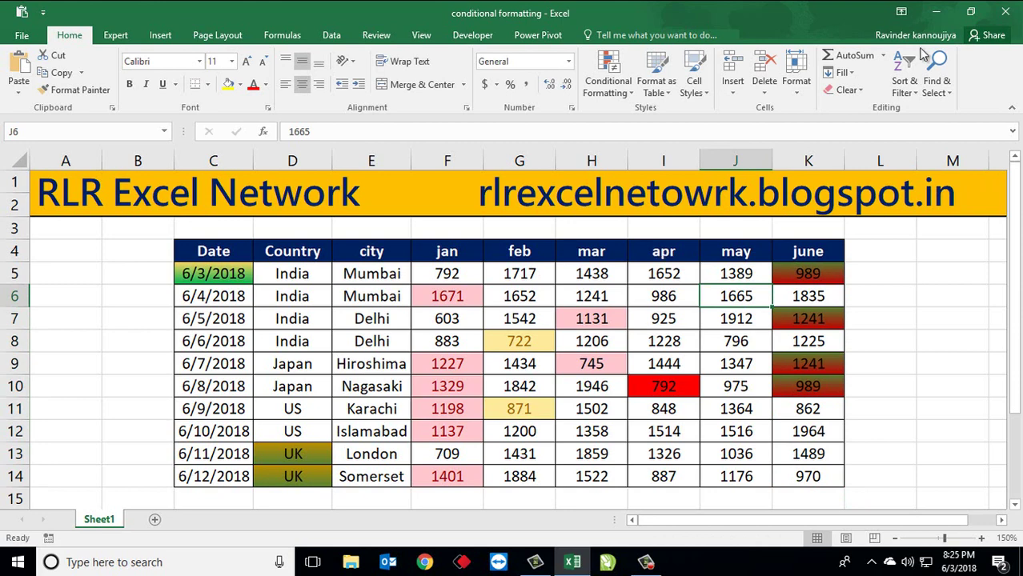
{"action": "left_click", "coordinate": [606, 80]}
{"action": "mouse_move", "coordinate": [658, 117]}
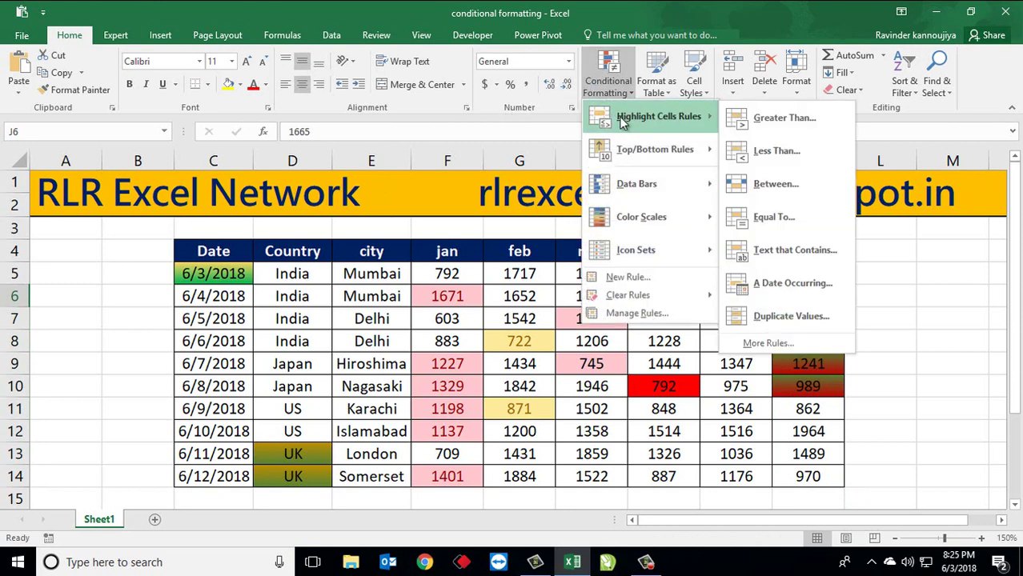
{"action": "left_click", "coordinate": [604, 80]}
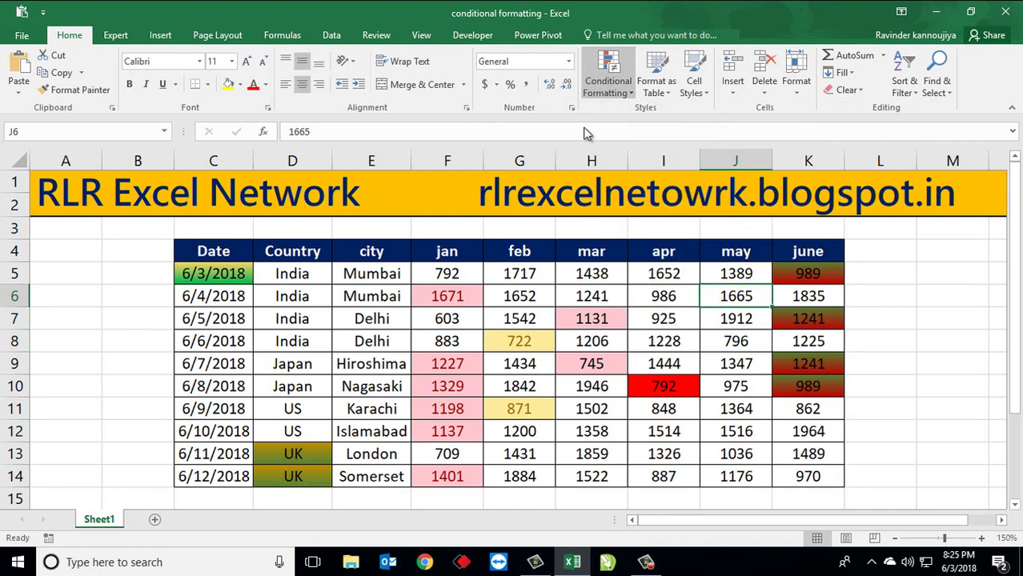
{"action": "left_click", "coordinate": [606, 80]}
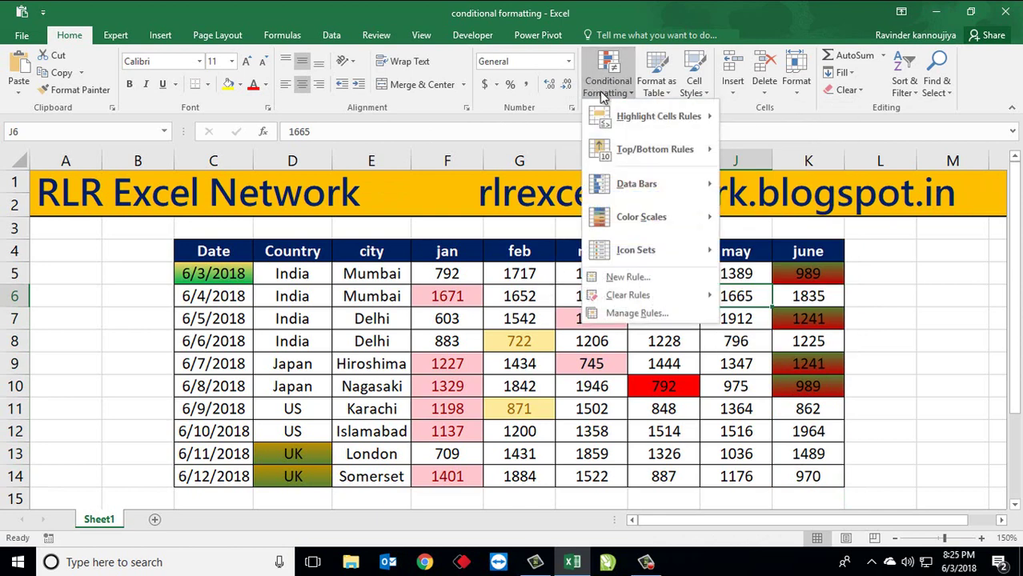
{"action": "mouse_move", "coordinate": [655, 150]}
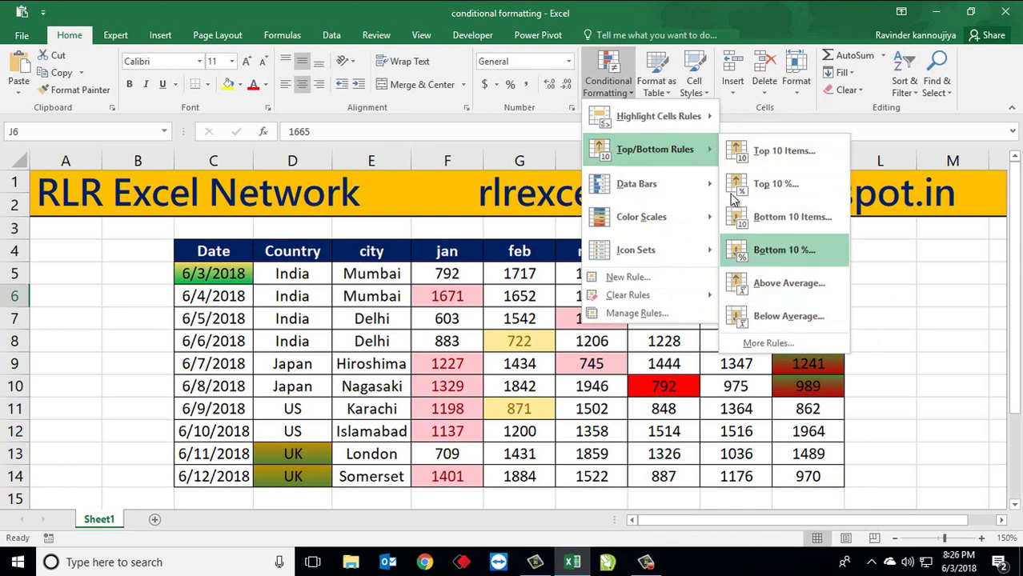
{"action": "left_click", "coordinate": [441, 336]}
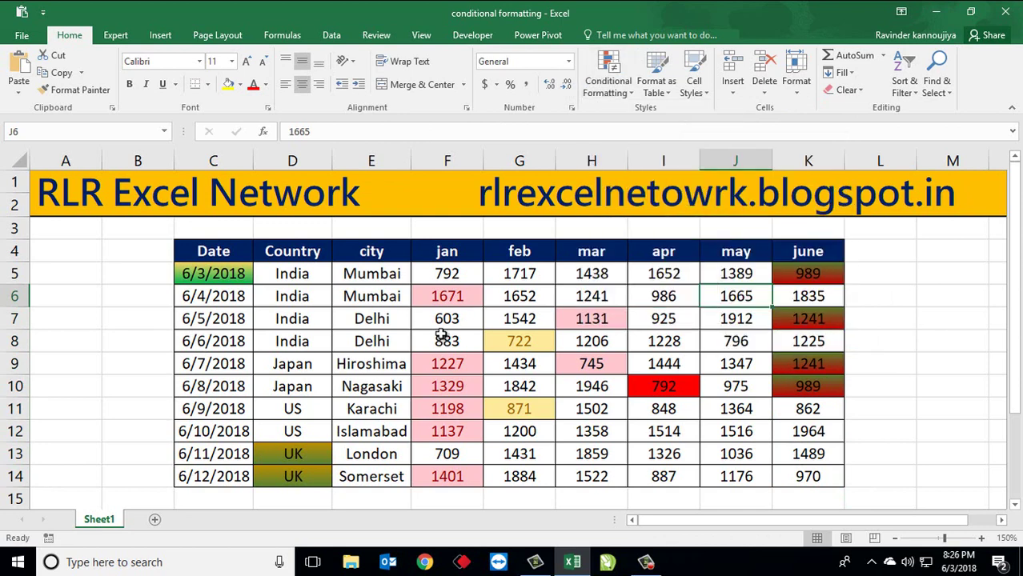
{"action": "left_click", "coordinate": [441, 335]}
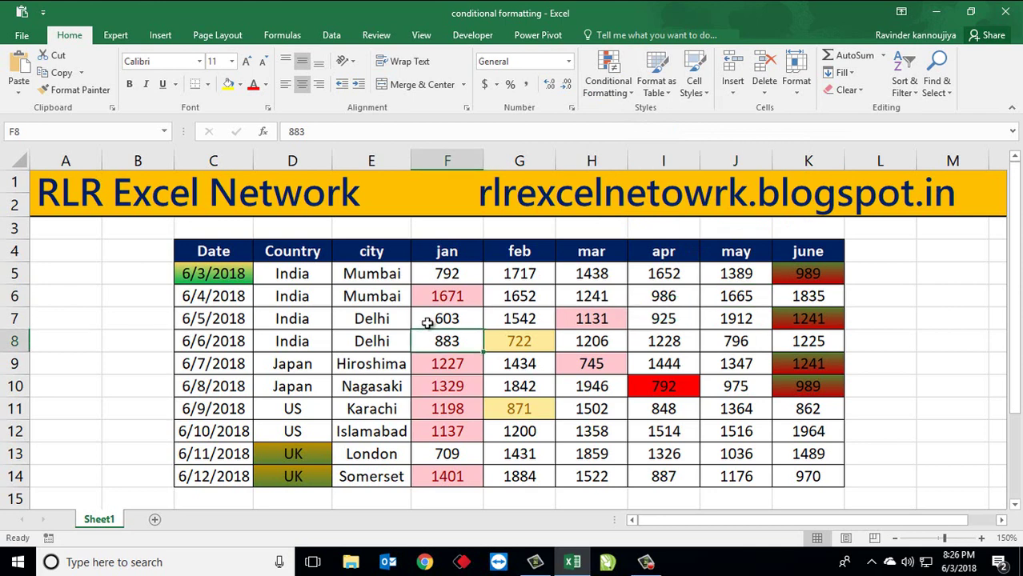